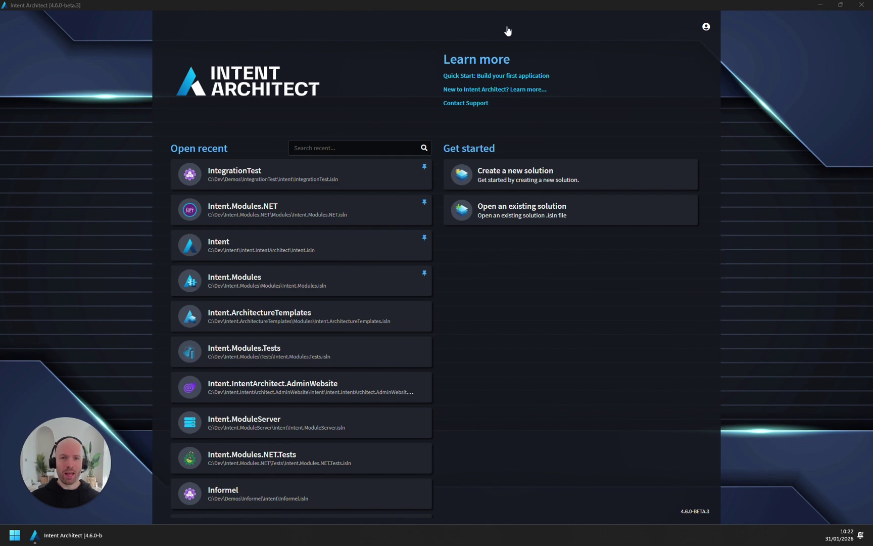
- Create a new solution named MyCommerce from the ASP.NET Core - Clean Architecture template, using its preselected components
click(517, 173)
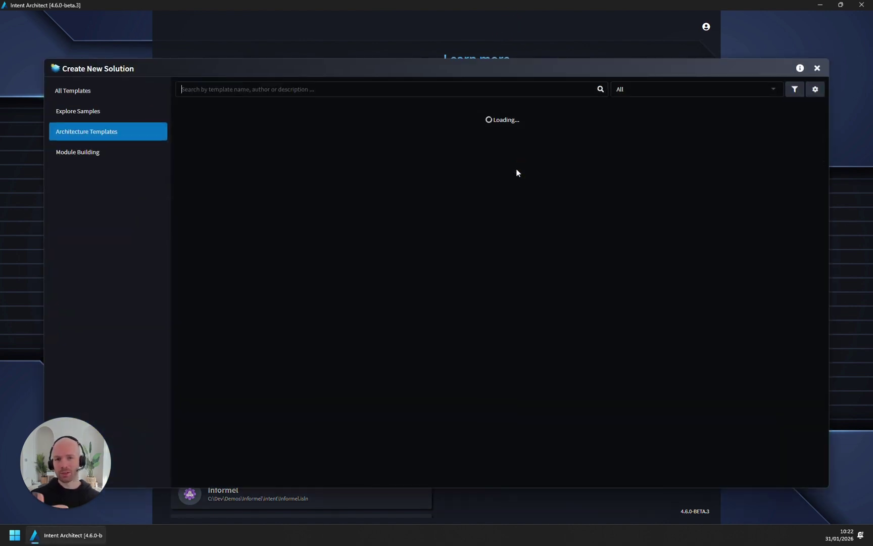
click(259, 226)
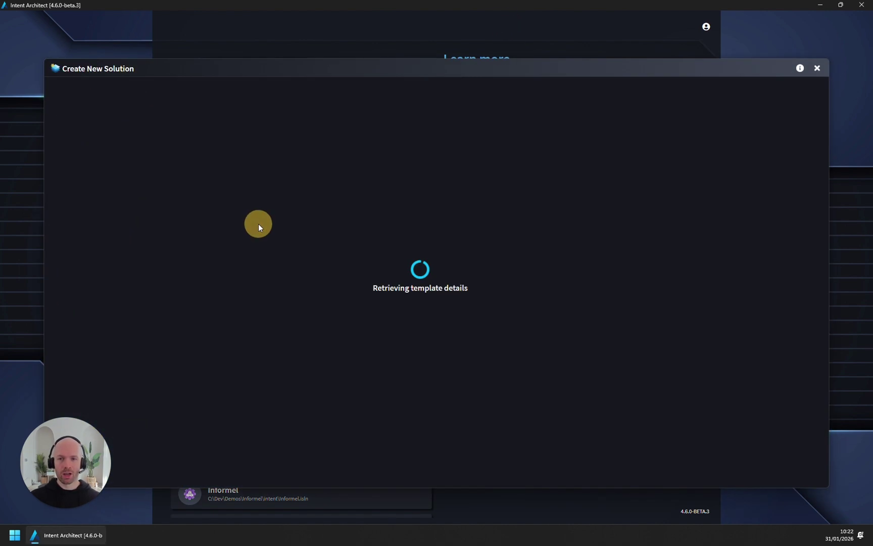
text(My)
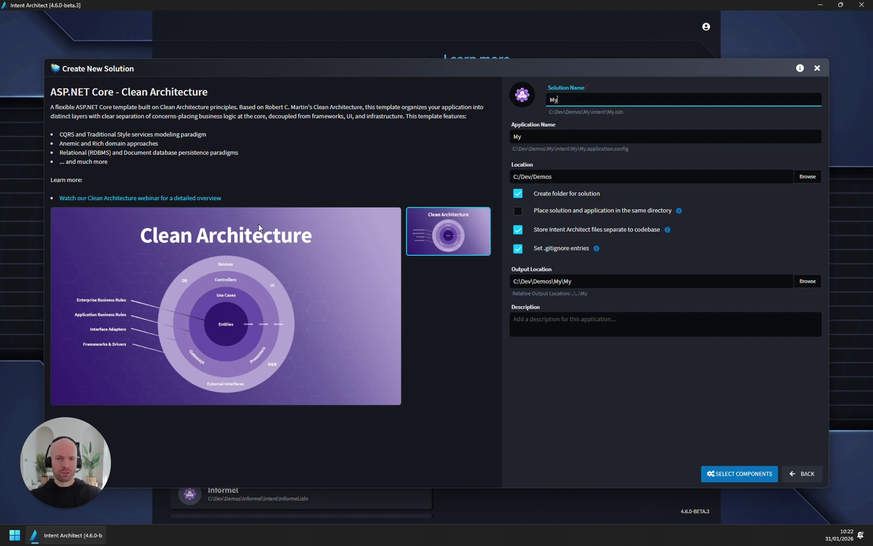
text(Commerce)
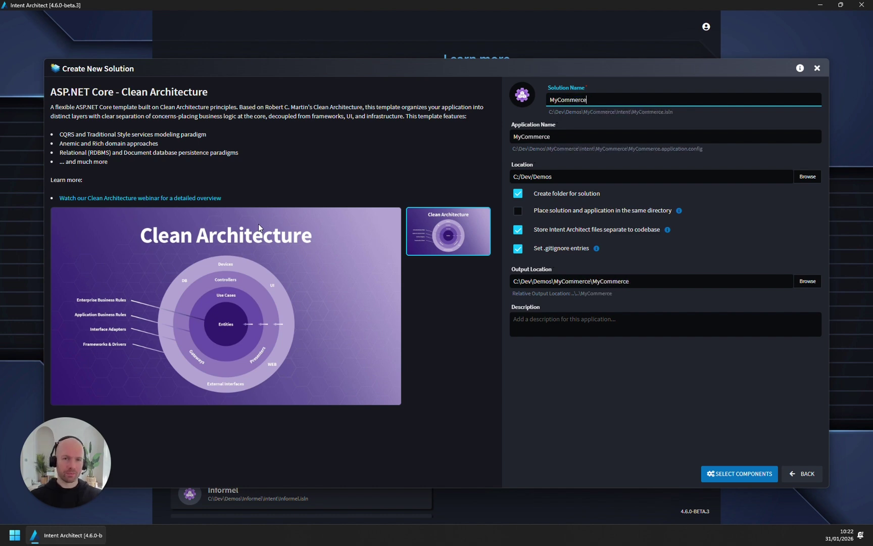
click(737, 475)
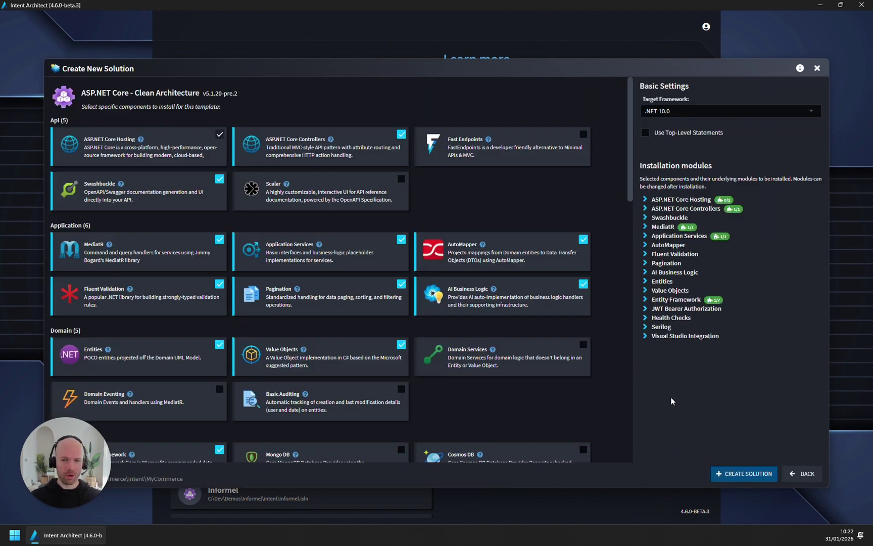
click(738, 475)
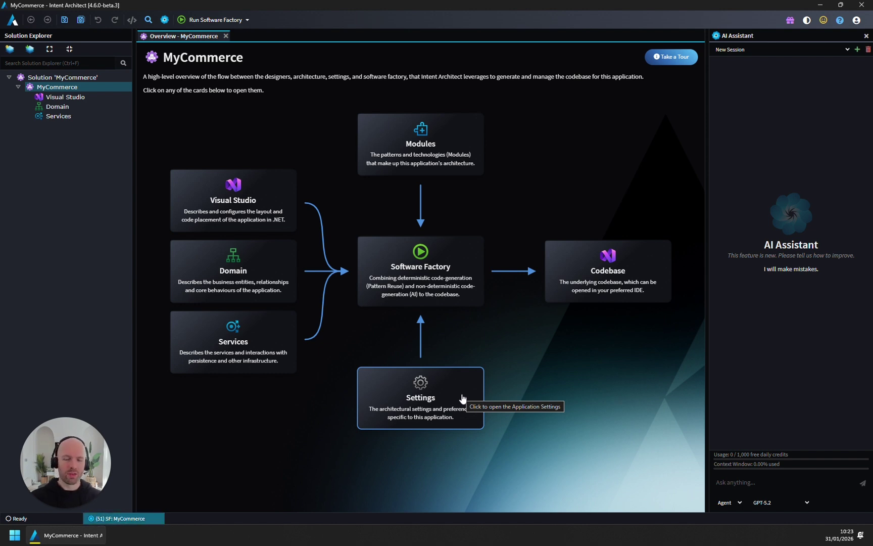
- Start the guided tour of the MyCommerce overview, step through its first stops and close it
click(674, 56)
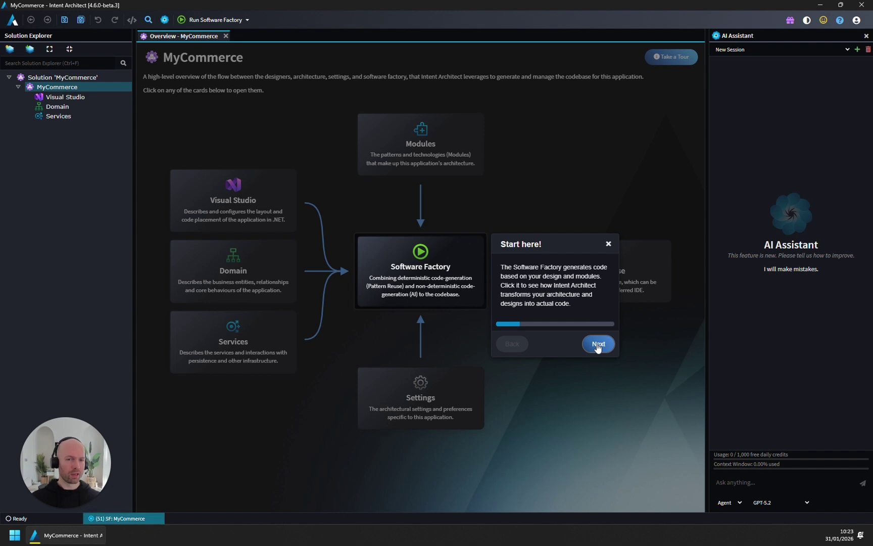
click(598, 344)
click(517, 353)
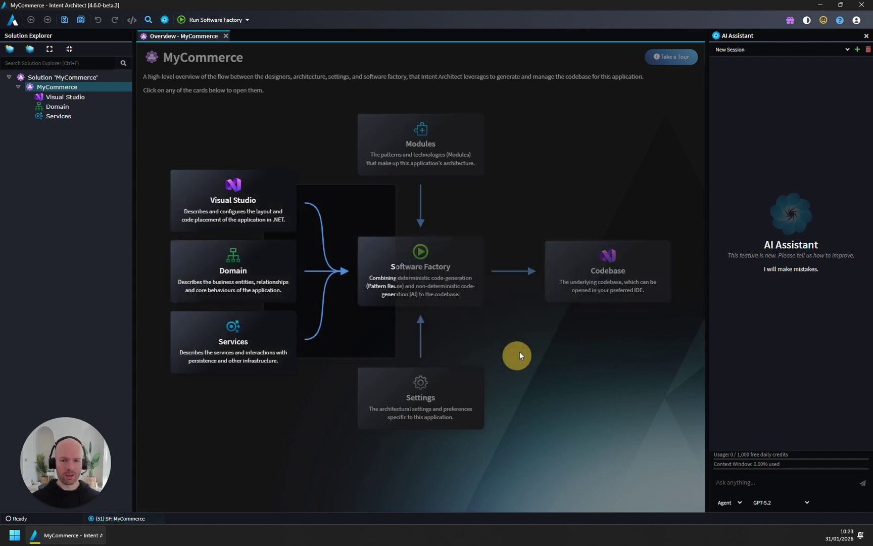
click(421, 176)
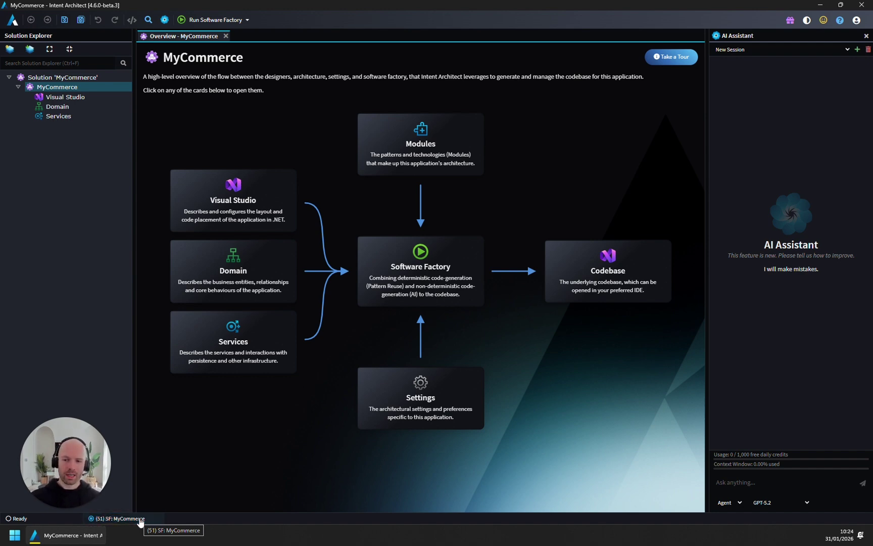
- Open MyCommerce's staged Software Factory changes, widen the file list, and browse the files as a flat list before restoring the folder tree
click(140, 519)
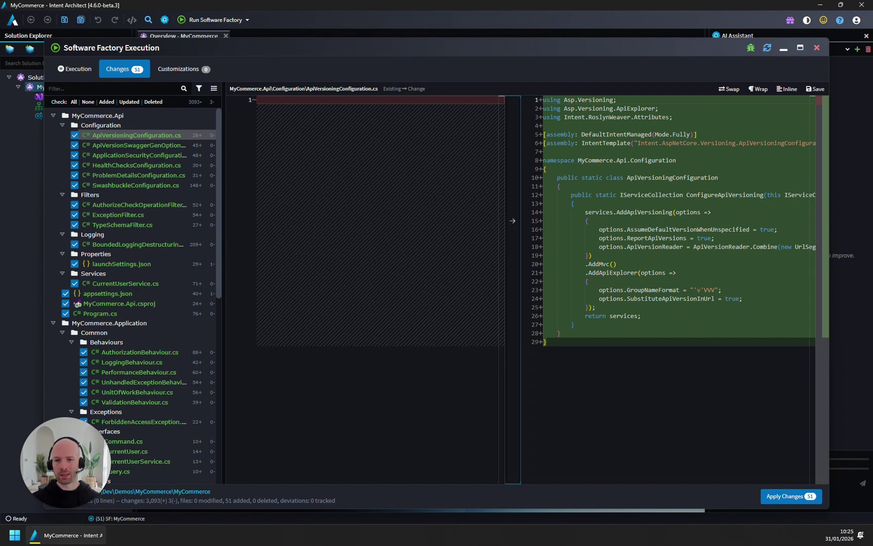
mouse_move(223, 245)
mouse_down()
mouse_move(295, 241)
mouse_move(234, 238)
mouse_up()
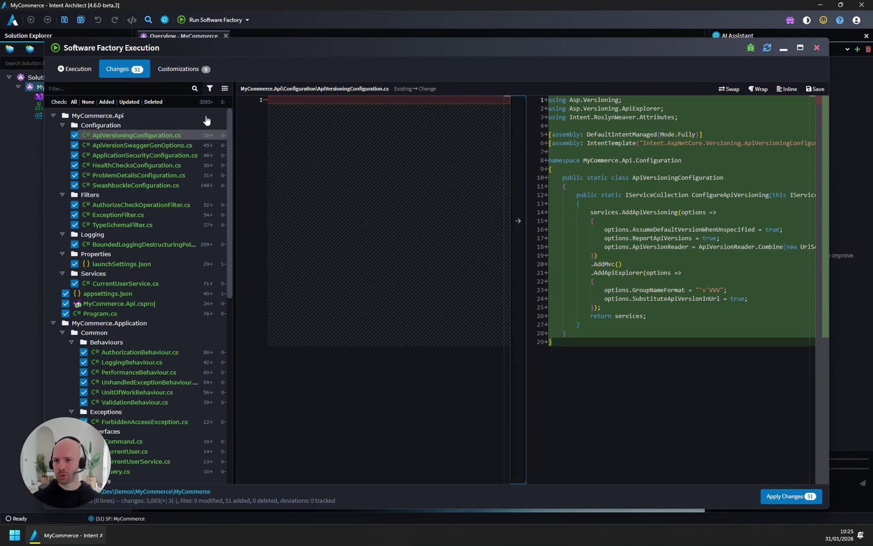
click(225, 90)
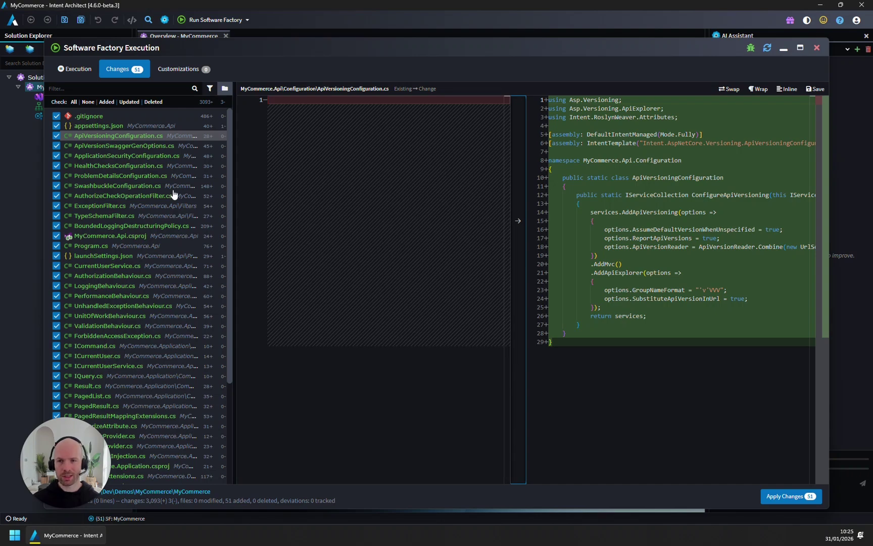
key(Down)
key(Down)
key(Down)
key(Up)
key(Up)
key(Up)
key(Up)
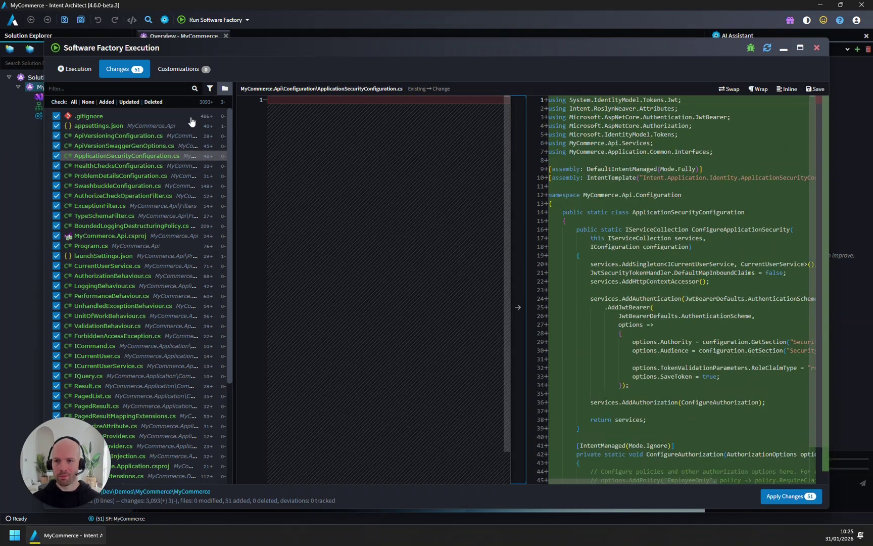
click(225, 88)
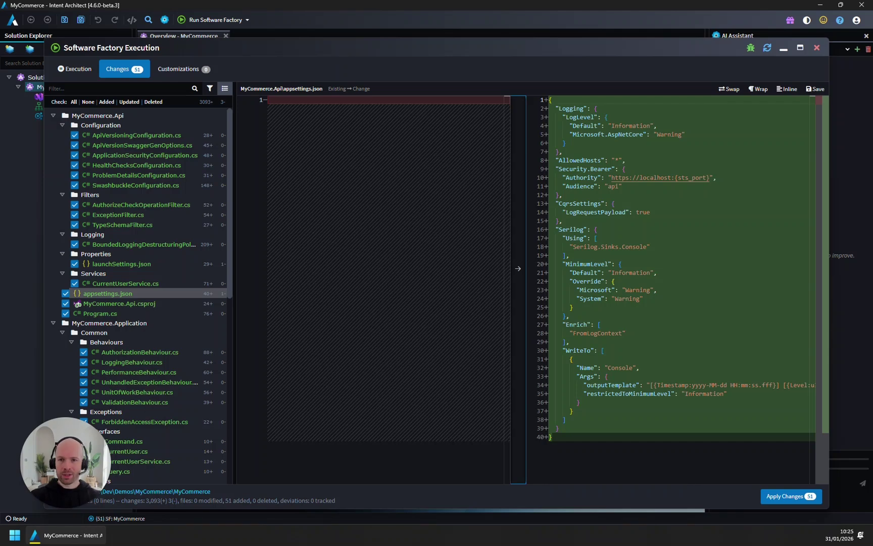
- Switch the comparison to an inline diff and examine the generated API configuration and filter files
click(130, 148)
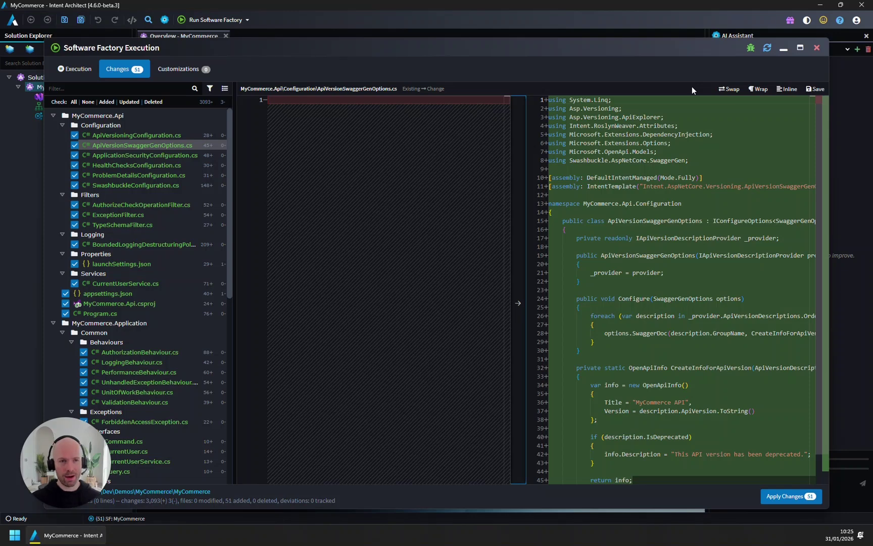
click(787, 89)
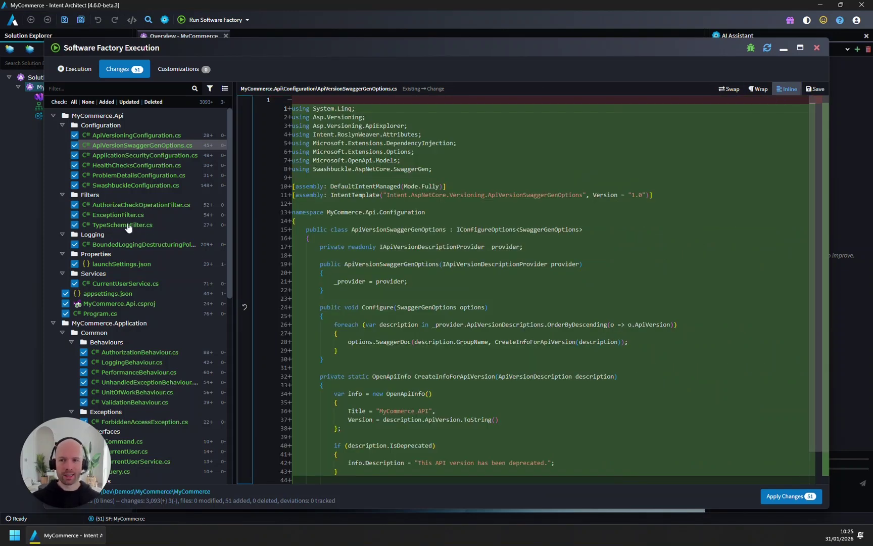
click(126, 166)
key(Down)
key(Down)
key(Down)
key(Down)
key(Down)
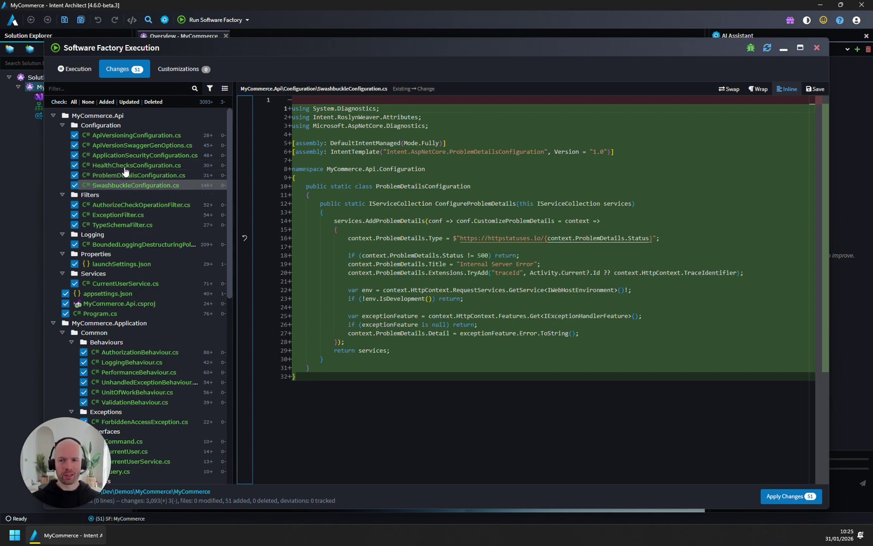
key(Down)
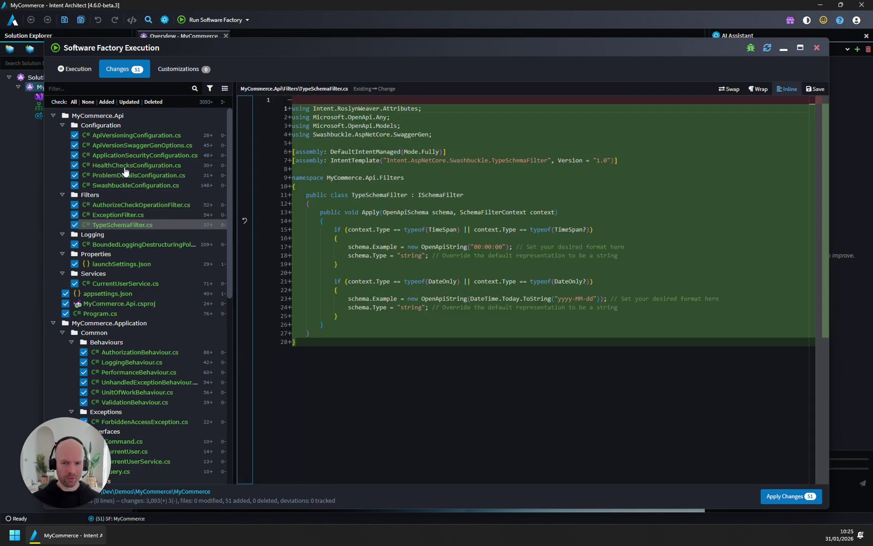
key(Up)
key(Up)
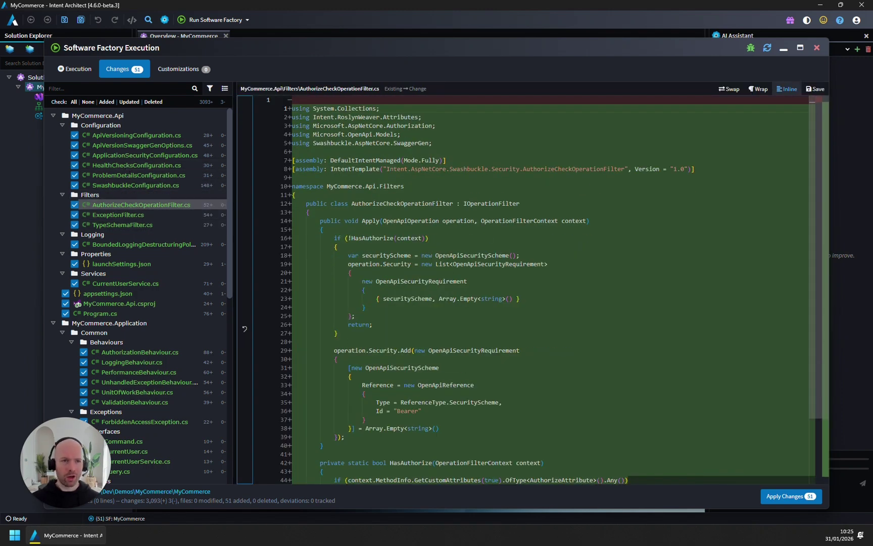
- Apply all staged code changes to the MyCommerce codebase and return to the application overview
click(783, 496)
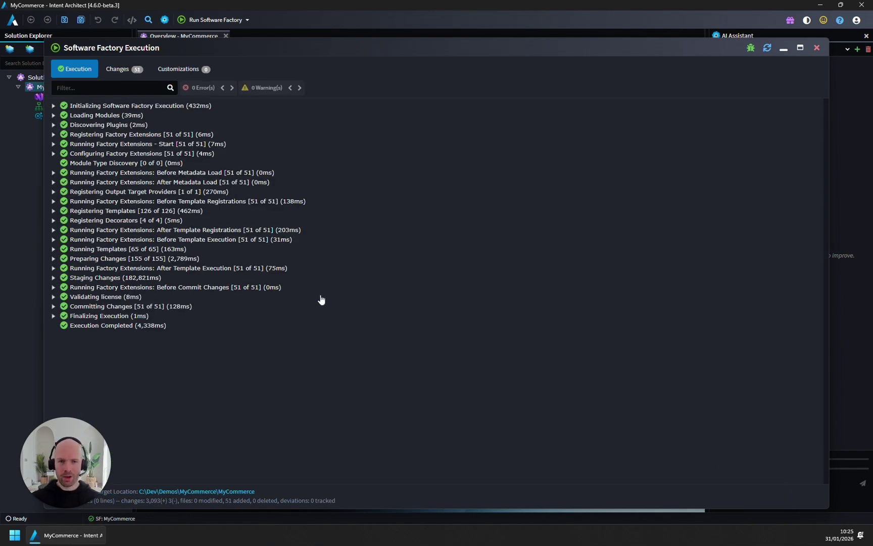
click(846, 152)
click(566, 178)
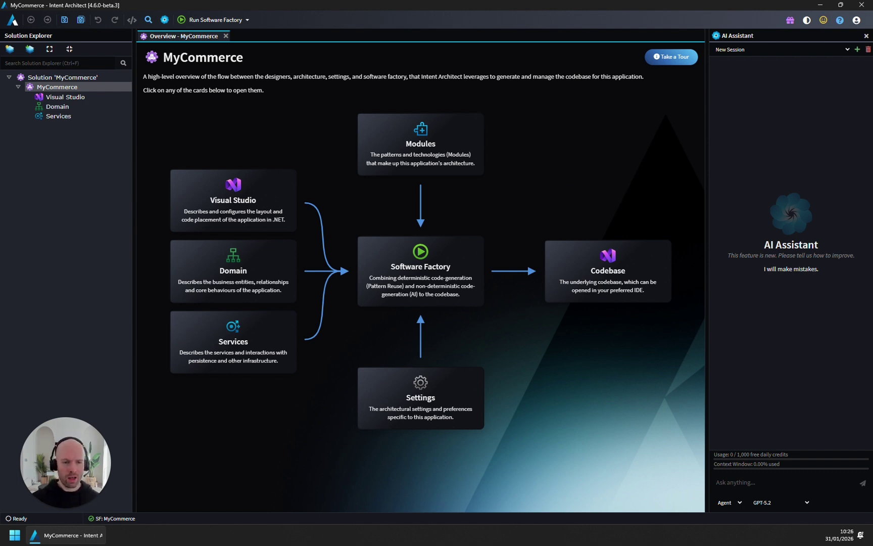
- Examine the AI Assistant's available modes and the OpenAI, Anthropic and Google Gemini models, keeping Agent mode with GPT-5.2
click(727, 502)
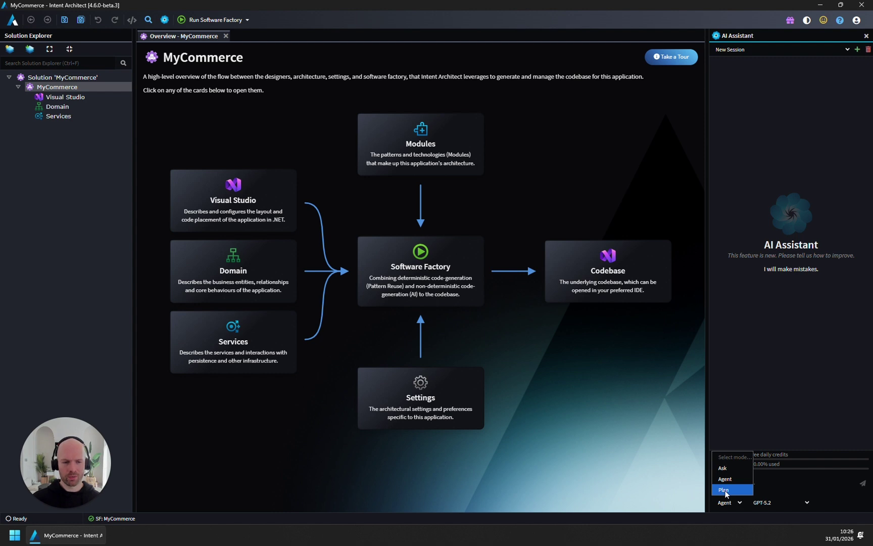
key(Escape)
click(773, 502)
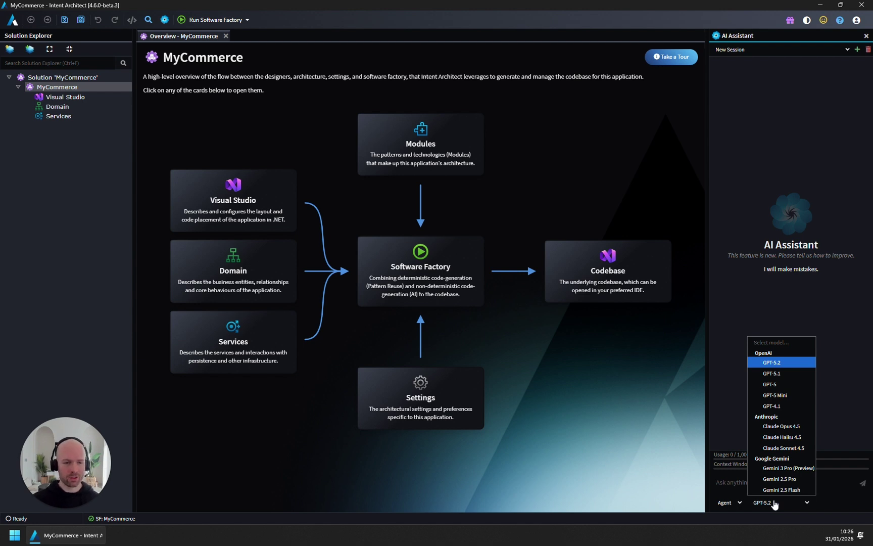
key(Down)
key(Down)
key(Down)
key(Down)
key(Down)
key(Down)
key(Down)
key(Down)
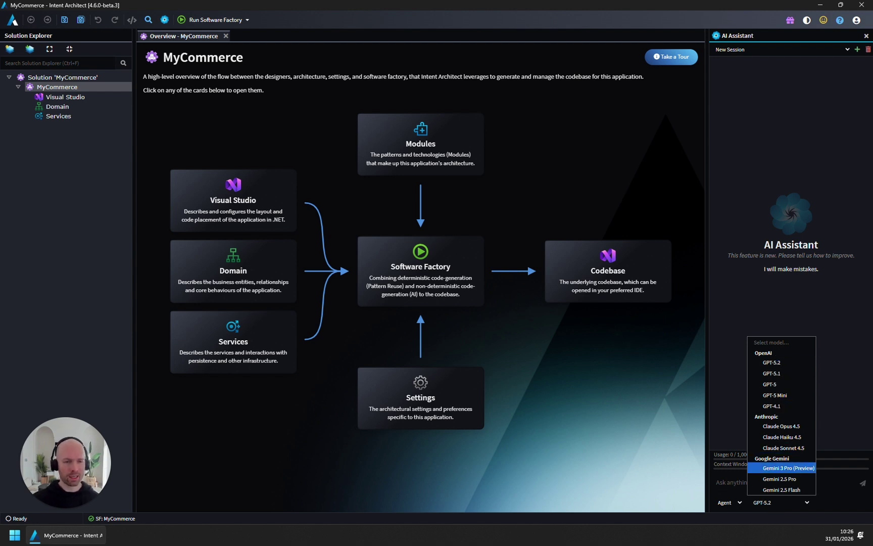
click(721, 480)
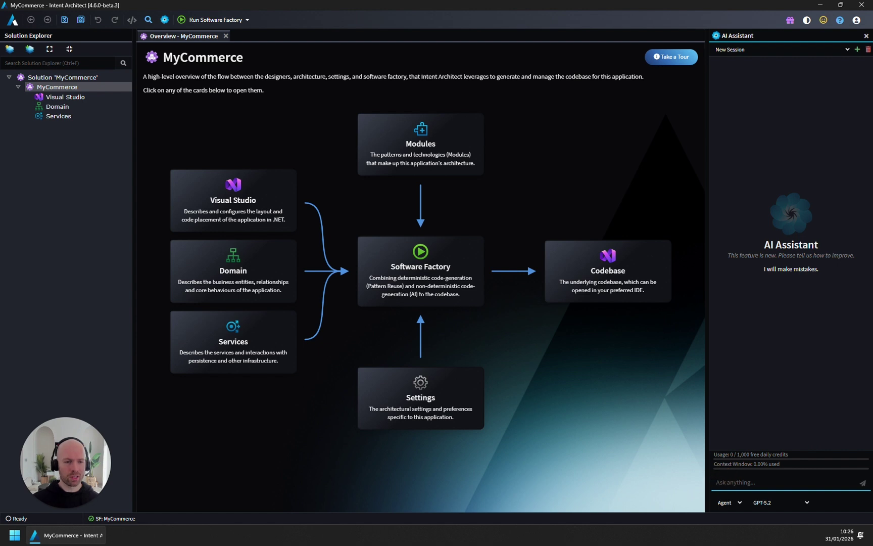
click(788, 502)
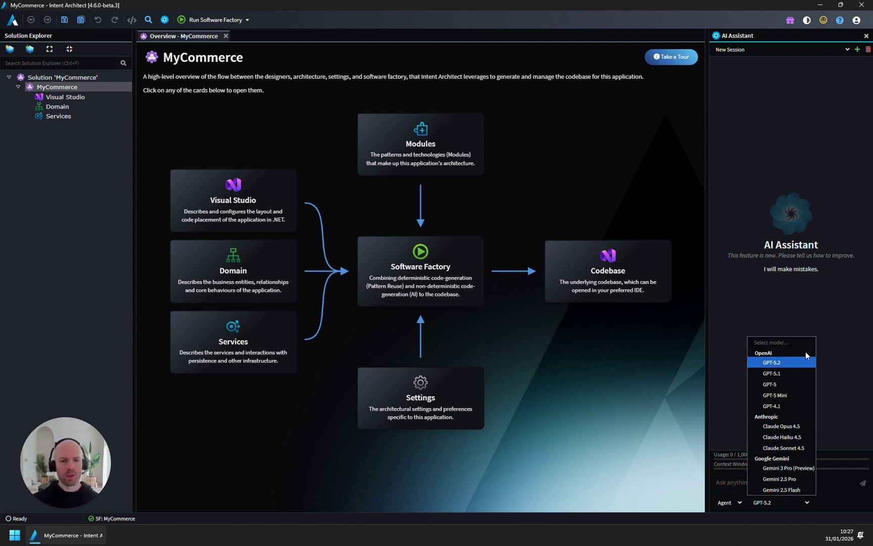
click(737, 478)
mouse_move(739, 459)
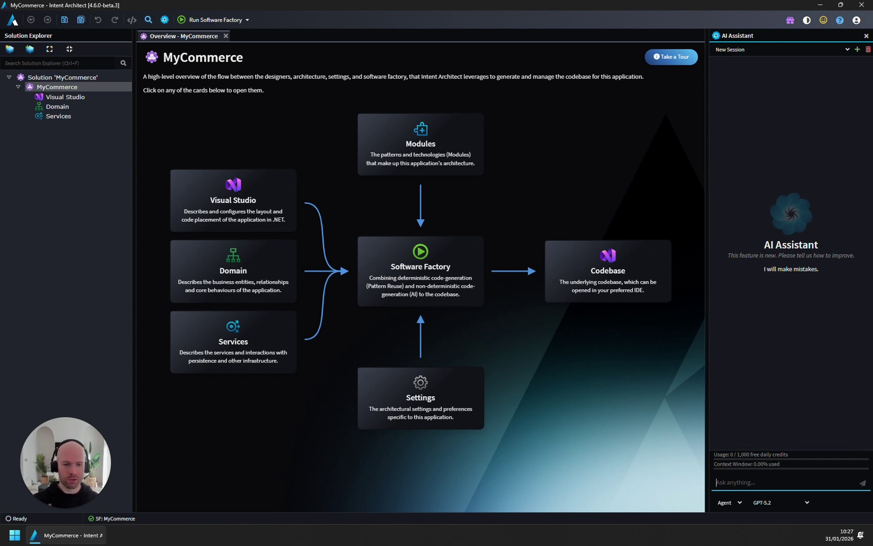
- Begin an AI Assistant prompt with "i want you to design an e-commerce domain."
click(745, 479)
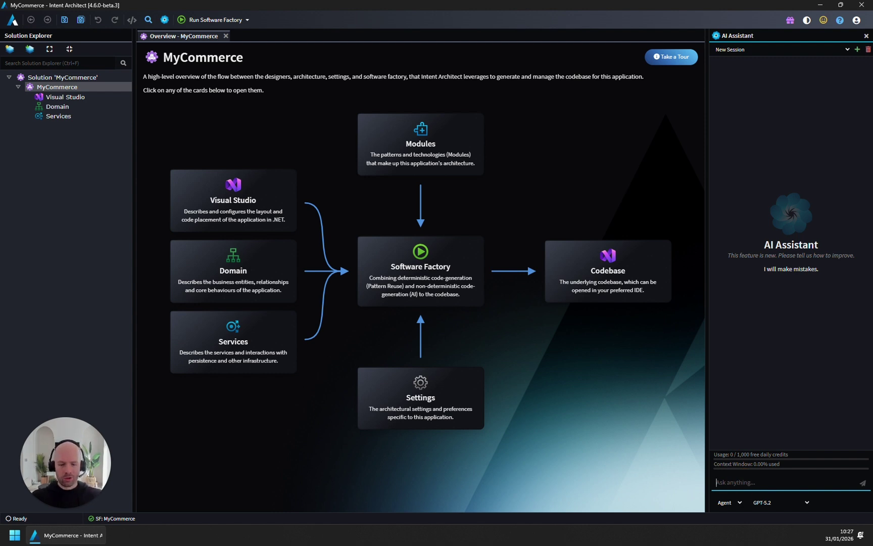
text(i)
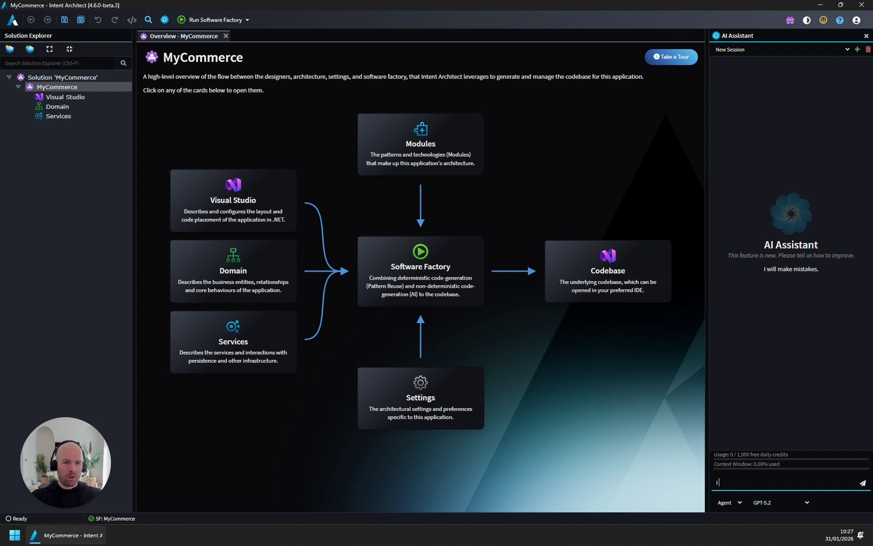
text( want you to)
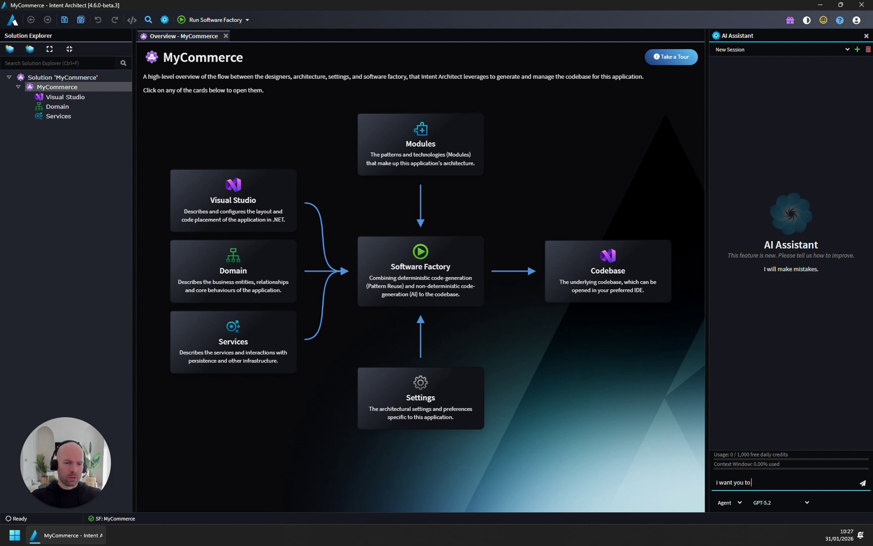
text( design an)
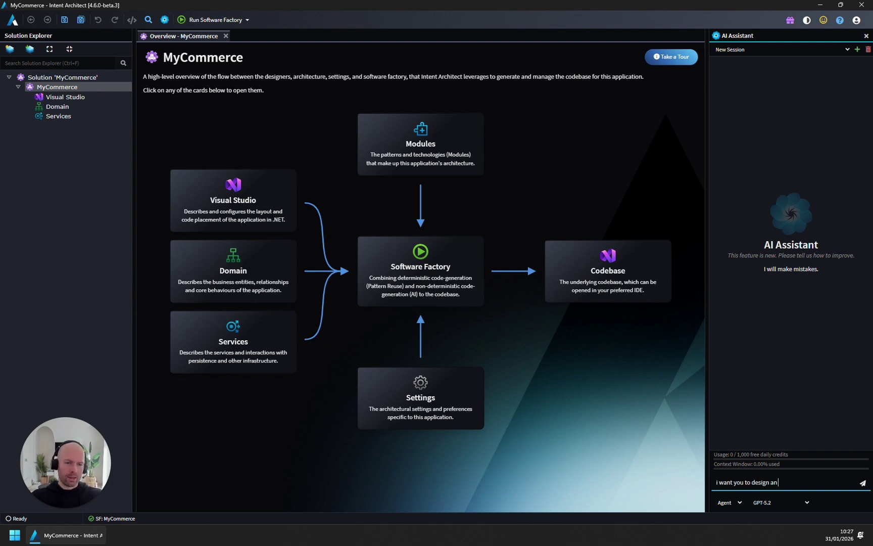
text( e-commerc)
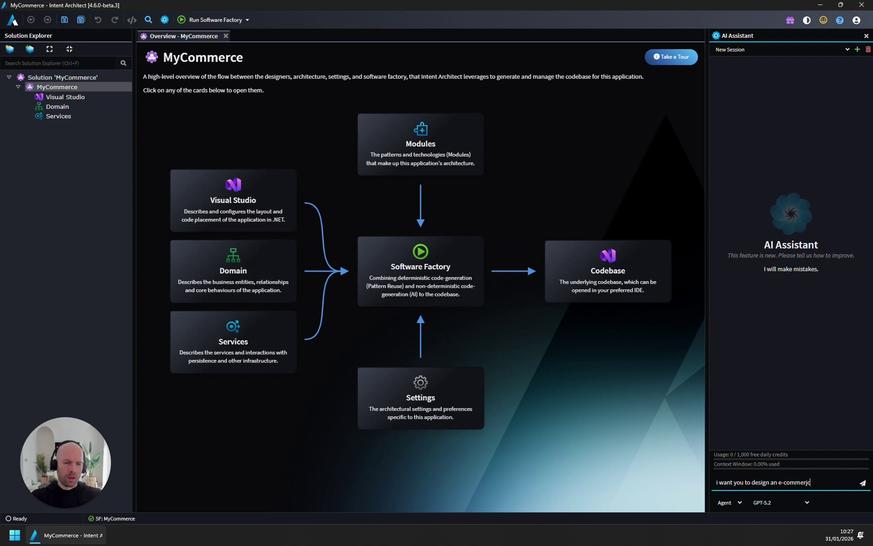
text(e domain.)
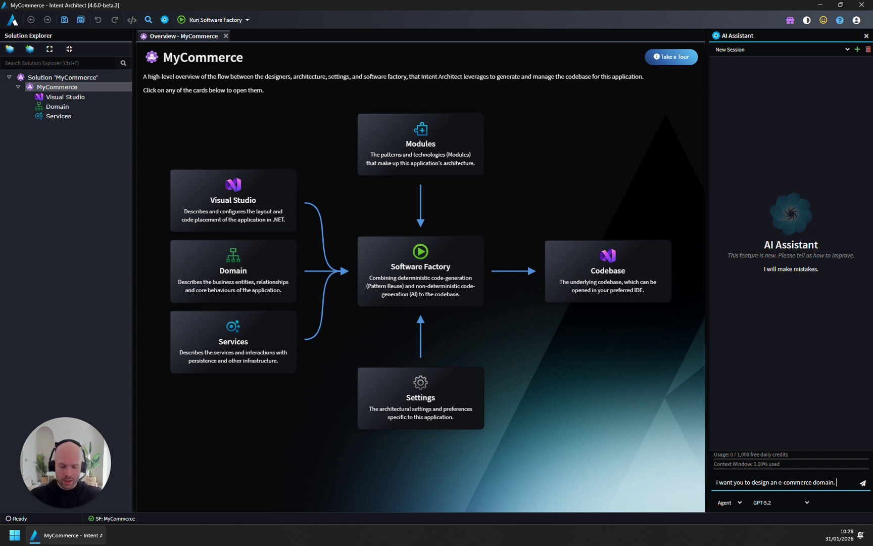
- Add to the prompt that the domain must contain Order, OrderLine, Product, Buyer and Address (VO)
text(I woul)
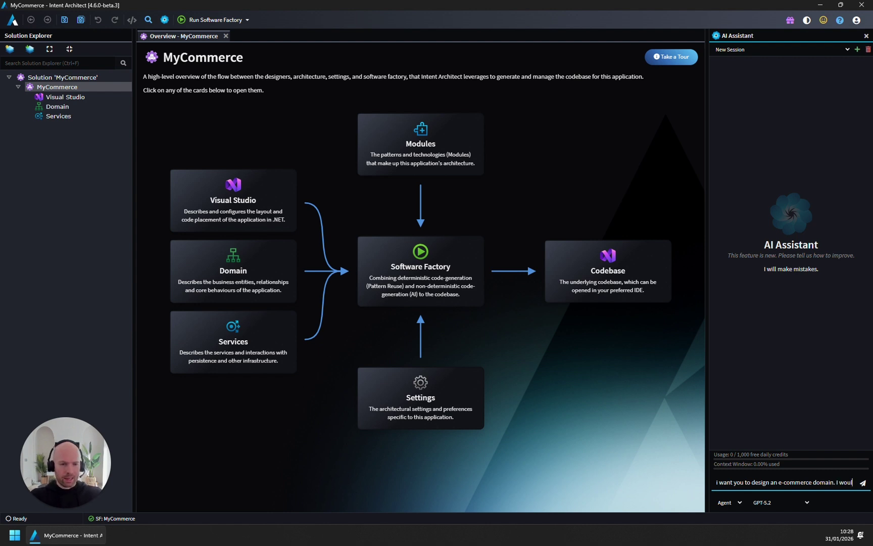
text(d it to co)
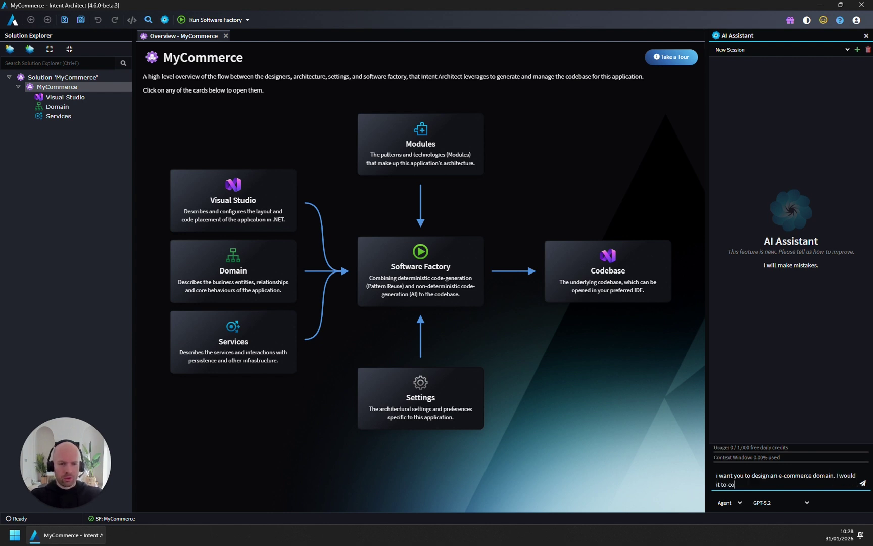
text(ntain Order)
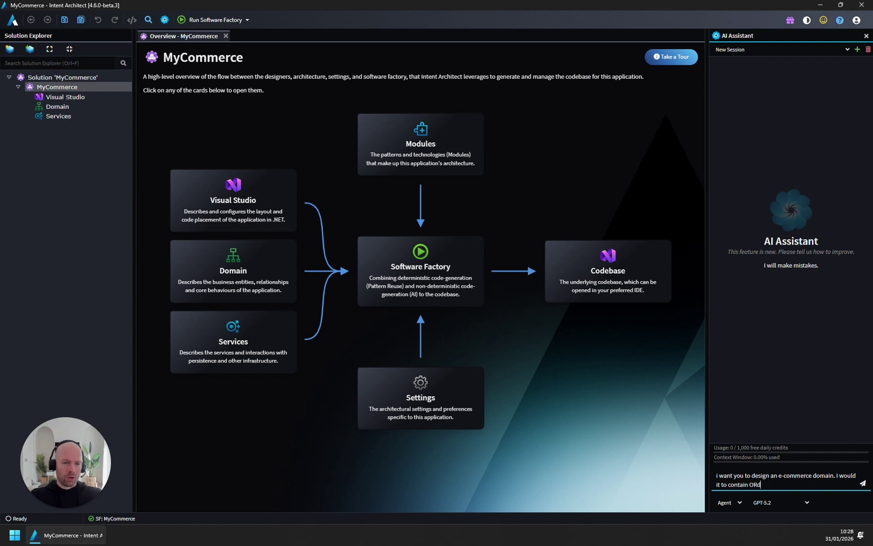
text(, Or)
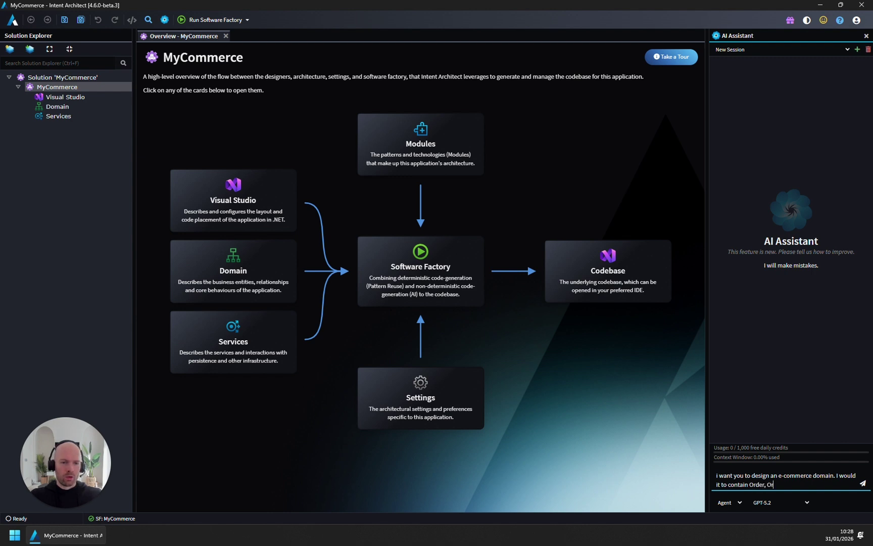
text(derLine, Product, Buyer, Address (CO)
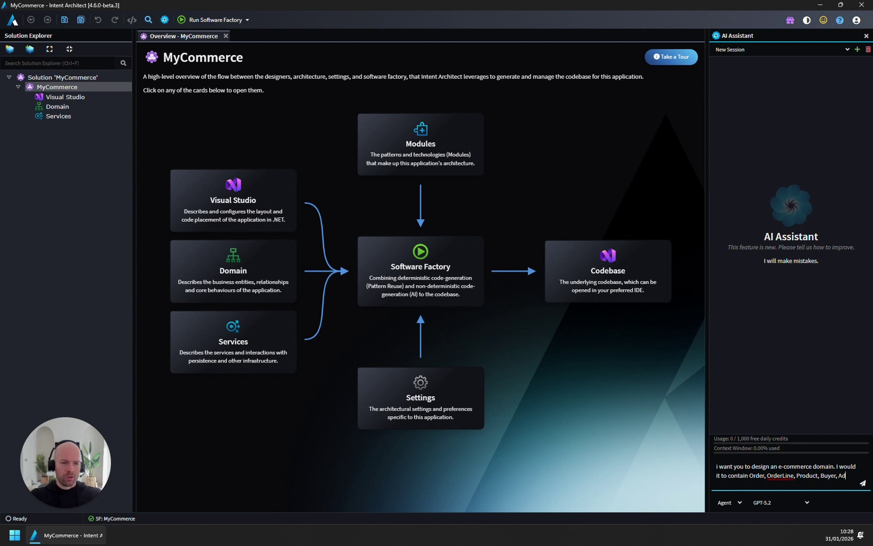
key(BackSpace)
key(BackSpace)
text(V)
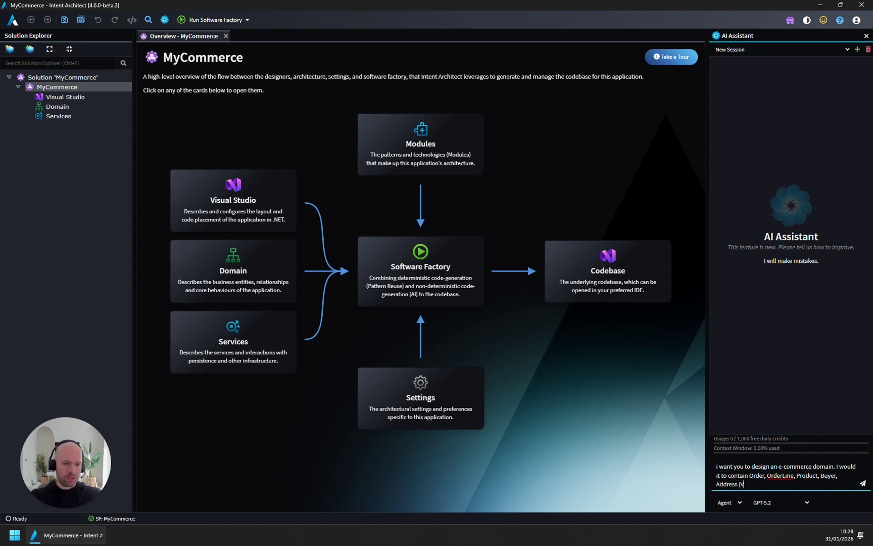
- Finish the prompt by requesting all appropriate attributes, associations and enums plus adding them to the diagram, and submit it
text(O). Add all appropriate attriba)
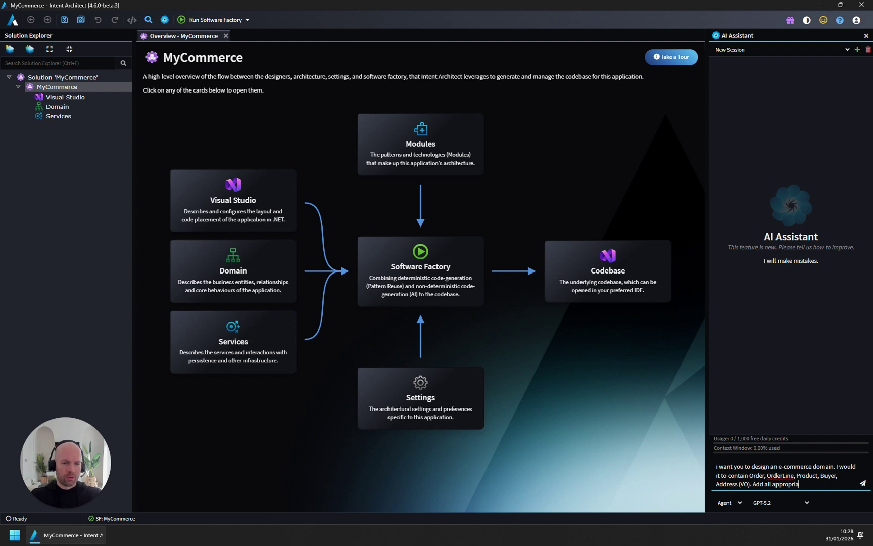
key(BackSpace)
text(utes and associations.)
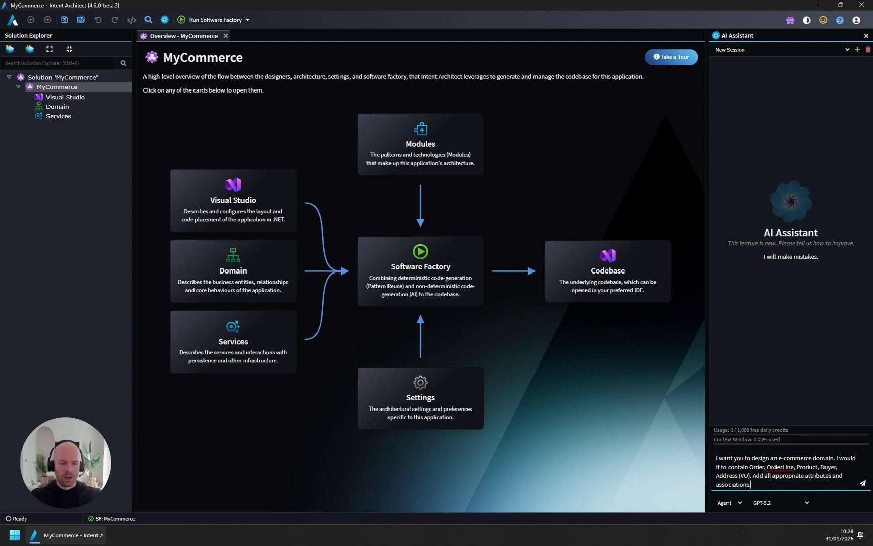
key(BackSpace)
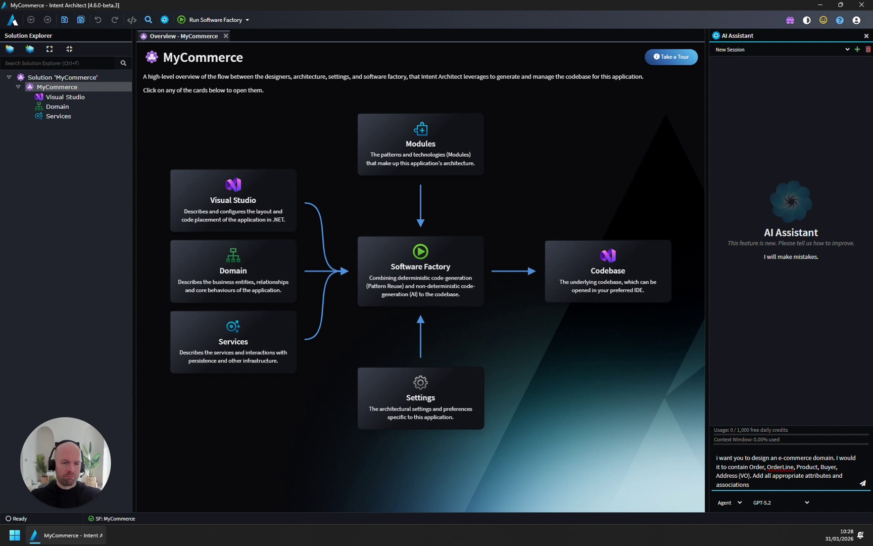
text(. And enums)
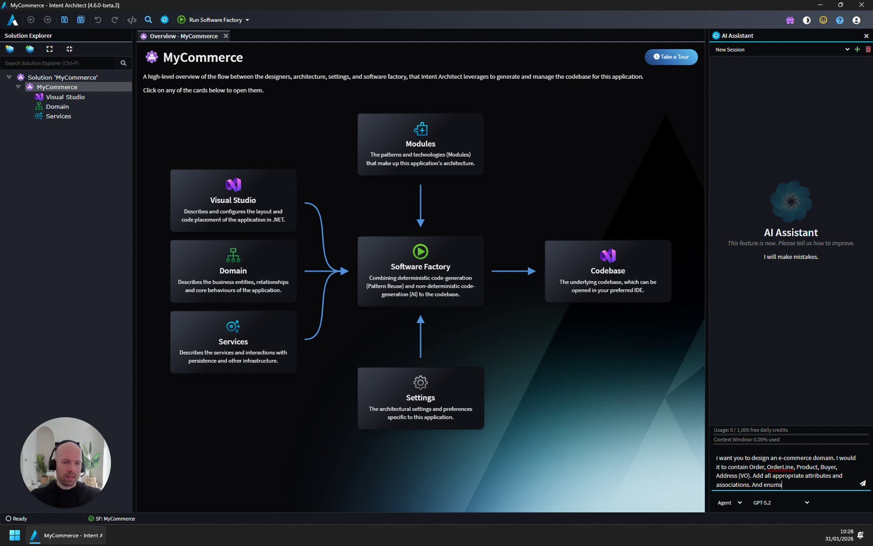
text(. Add to diagram)
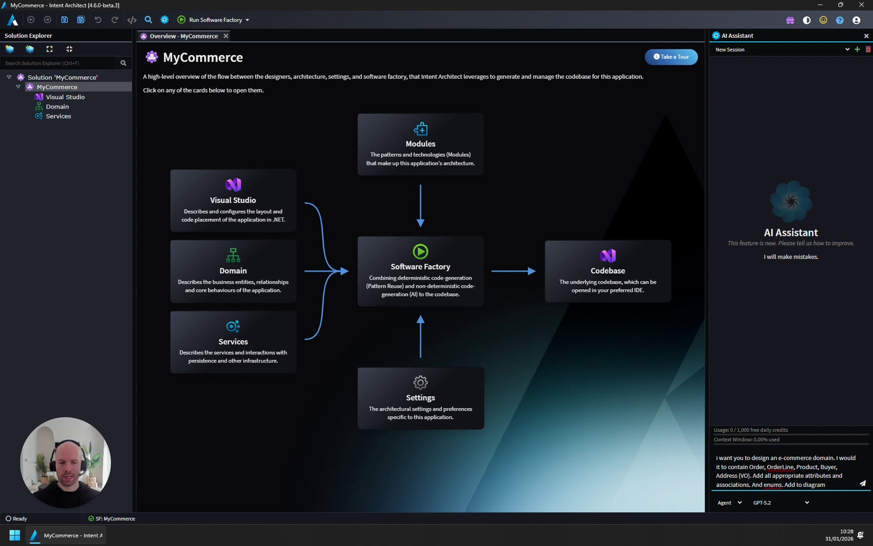
key(Return)
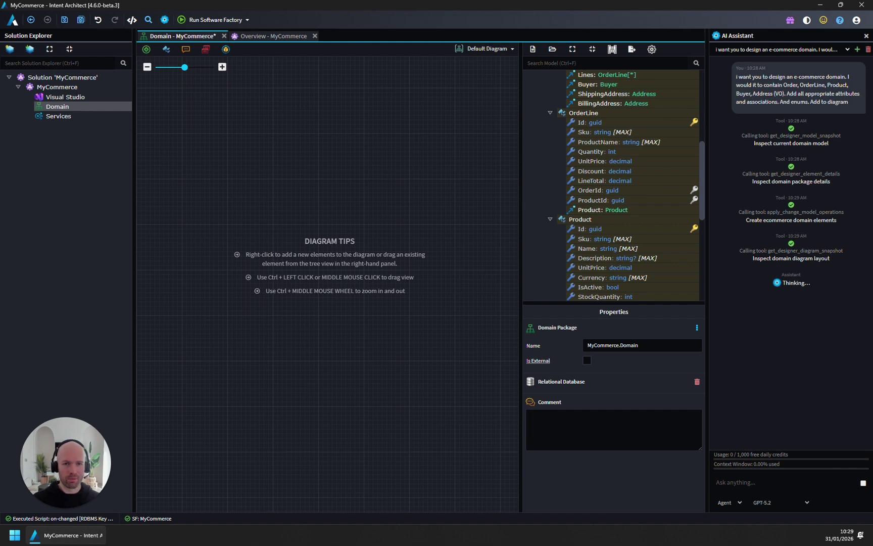
- Move OrderStatus, OrderLine and Product together further down the Default Diagram, widening the gap beneath Buyer, Order and Address
scroll(619, 172, down, 3)
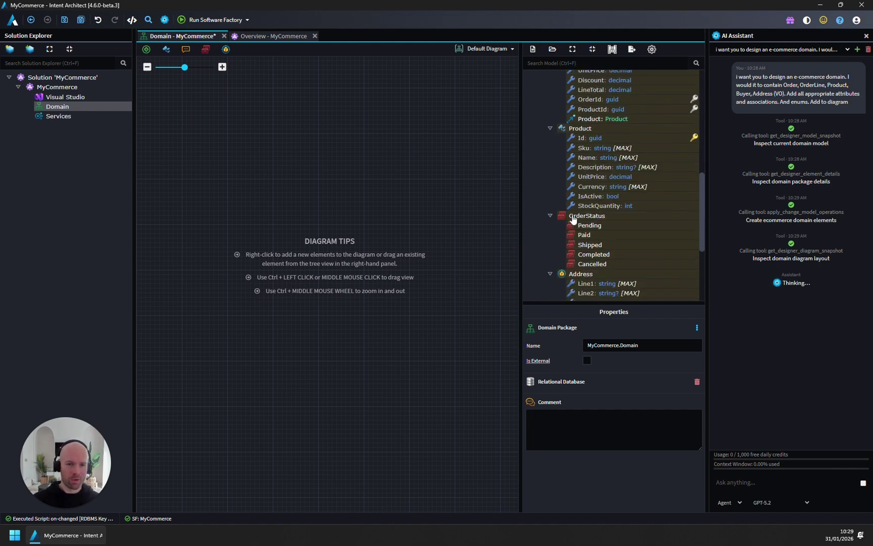
scroll(576, 223, down, 2)
scroll(624, 205, up, 7)
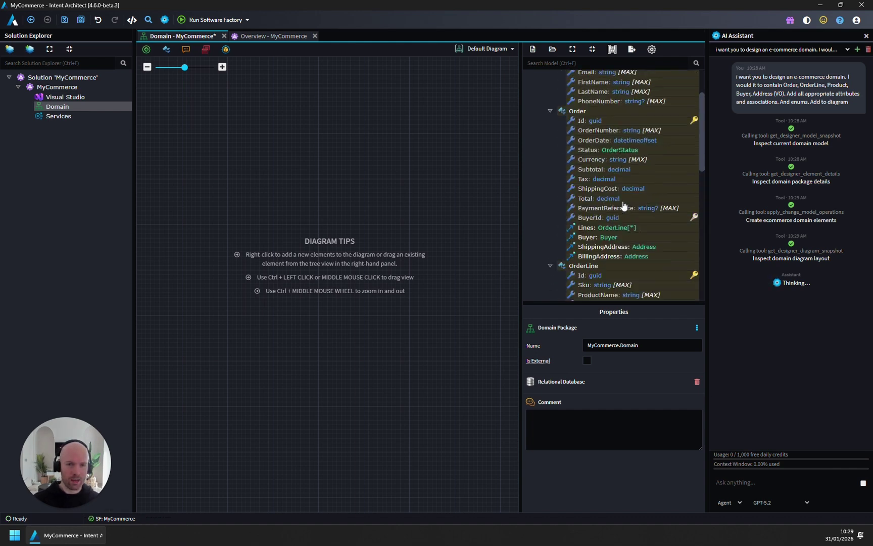
scroll(624, 205, up, 1)
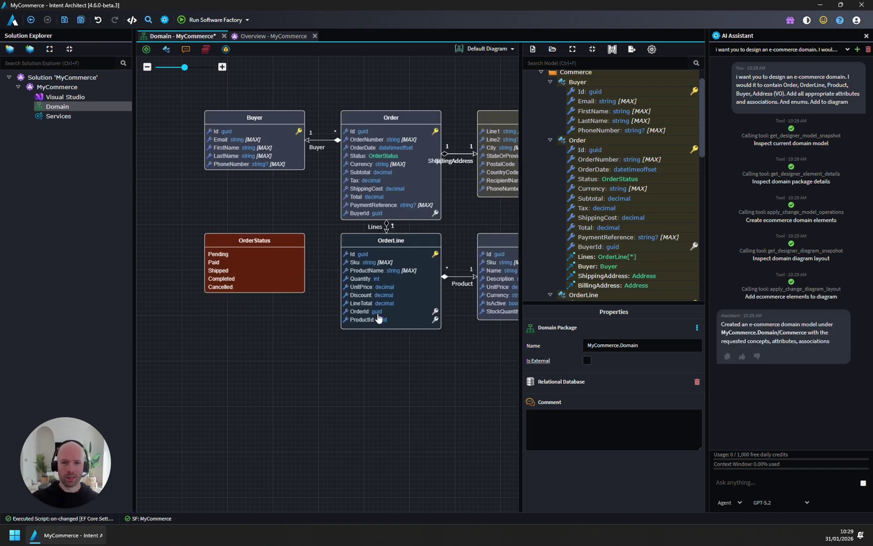
drag(429, 380, 344, 376)
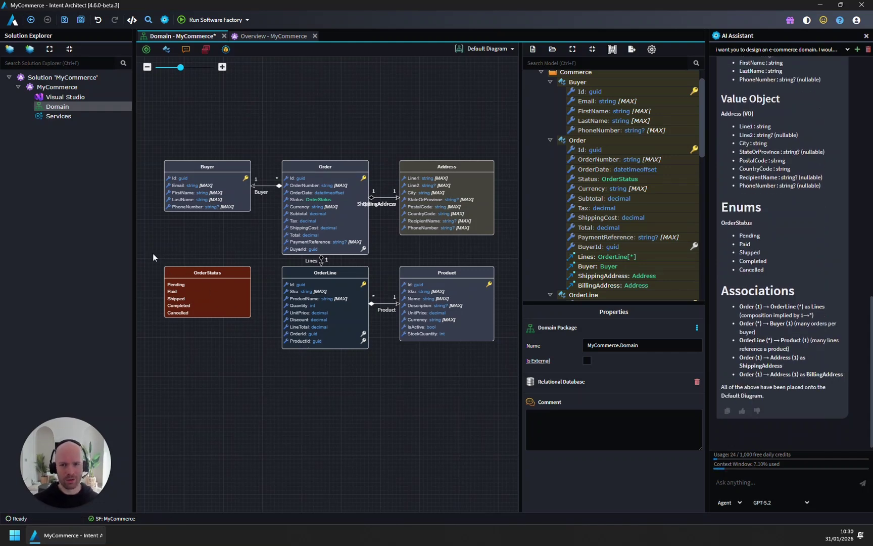
drag(152, 253, 504, 393)
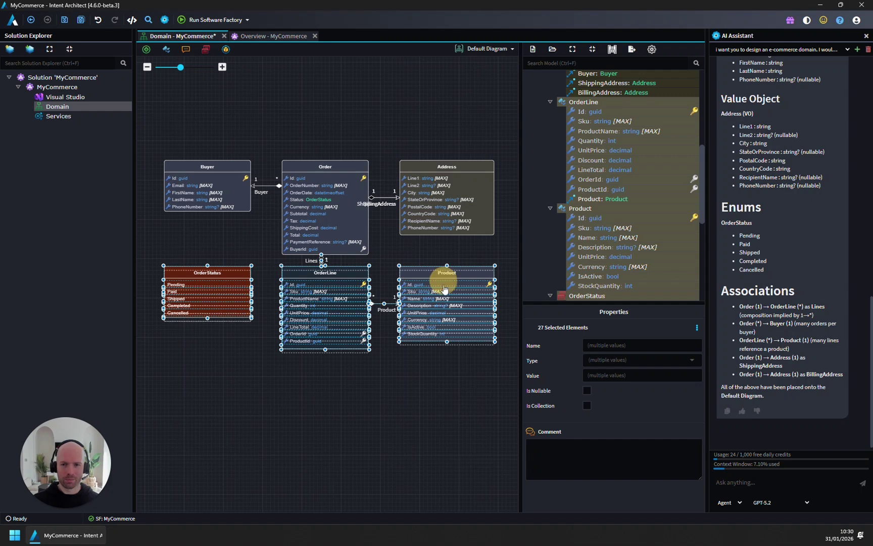
drag(445, 289, 444, 324)
click(356, 443)
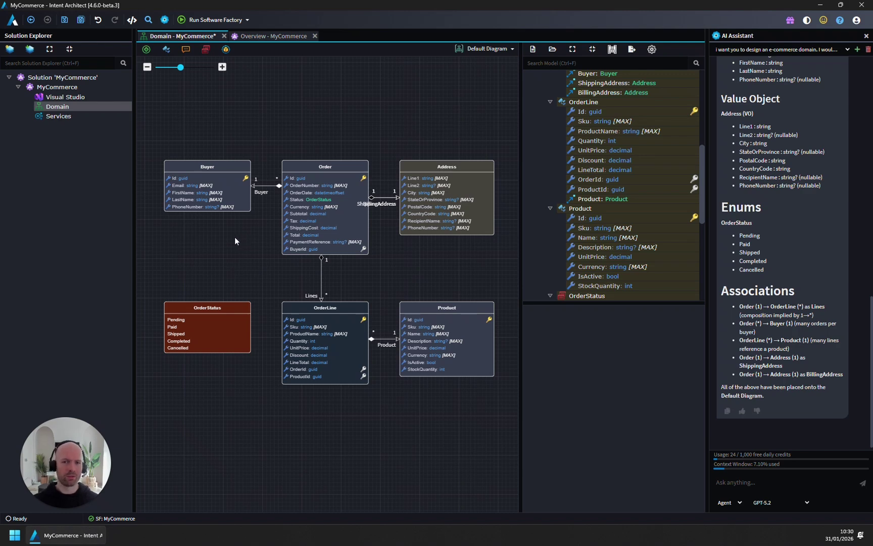
click(767, 478)
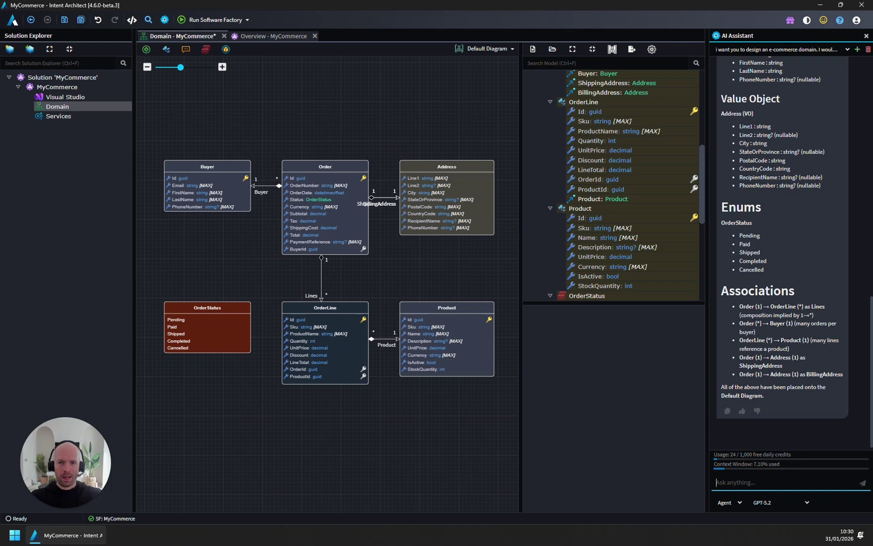
text(Conver)
key(BackSpace)
key(BackSpace)
key(BackSpace)
key(BackSpace)
key(BackSpace)
key(BackSpace)
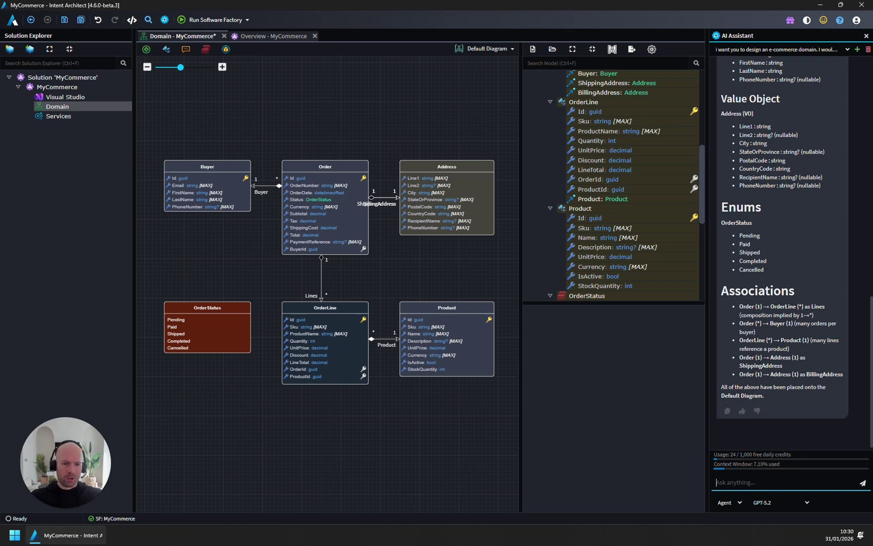
- Send the AI Assistant the request "Create a Money VO and replace attributes appropriately"
text(Create a Mone)
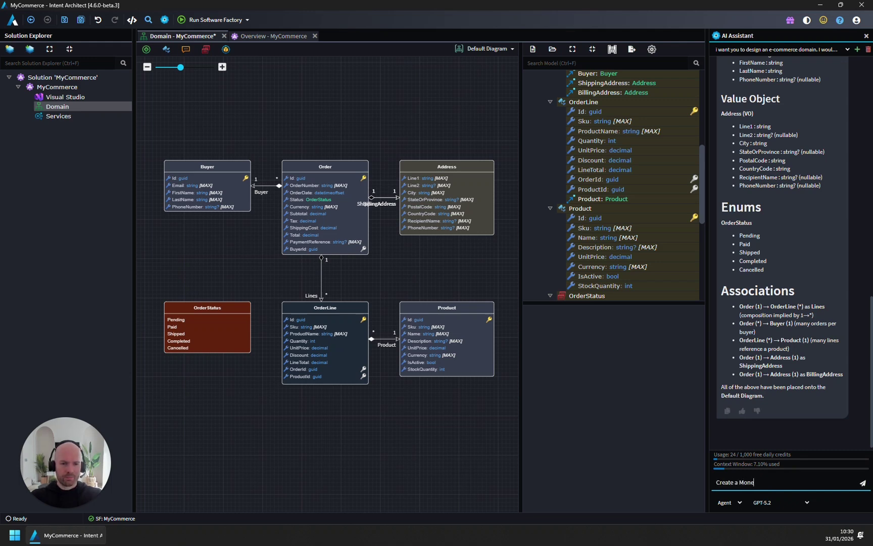
text(y VO and replace)
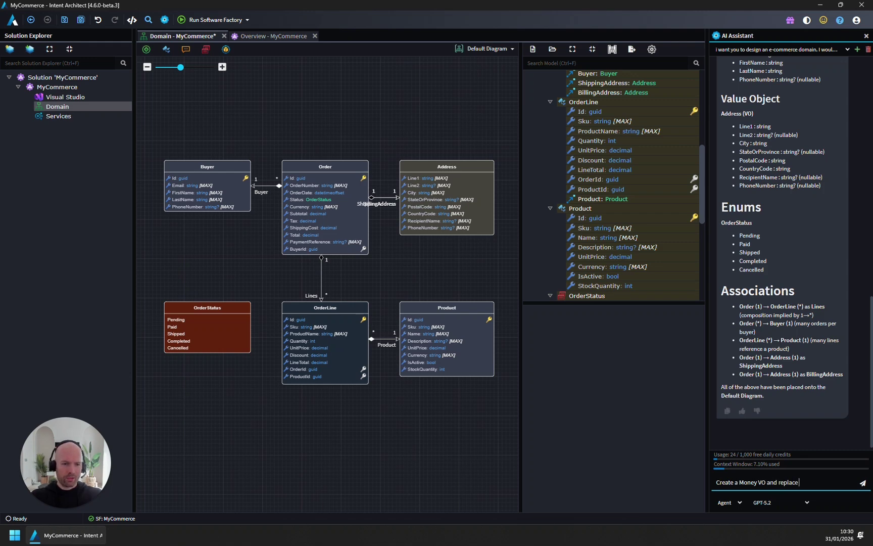
text( attributes appro)
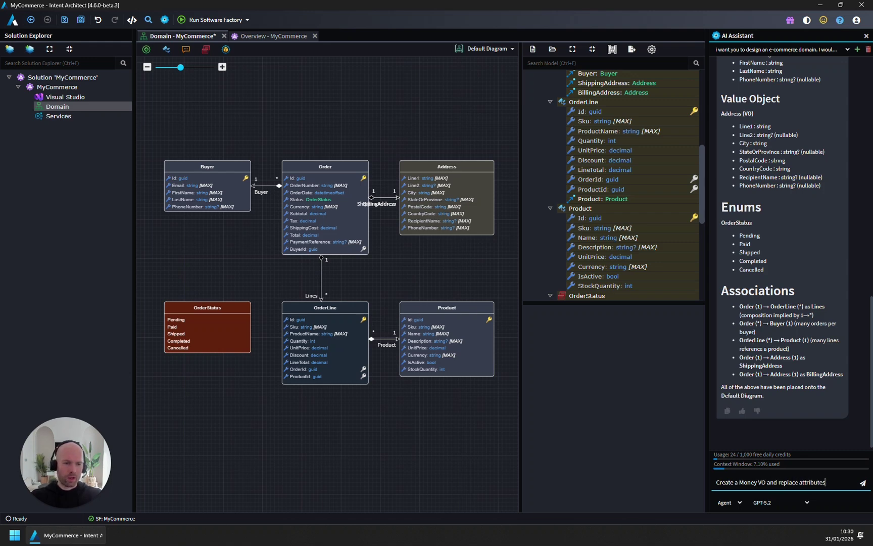
key(BackSpace)
text(iate)
key(BackSpace)
key(BackSpace)
text(t)
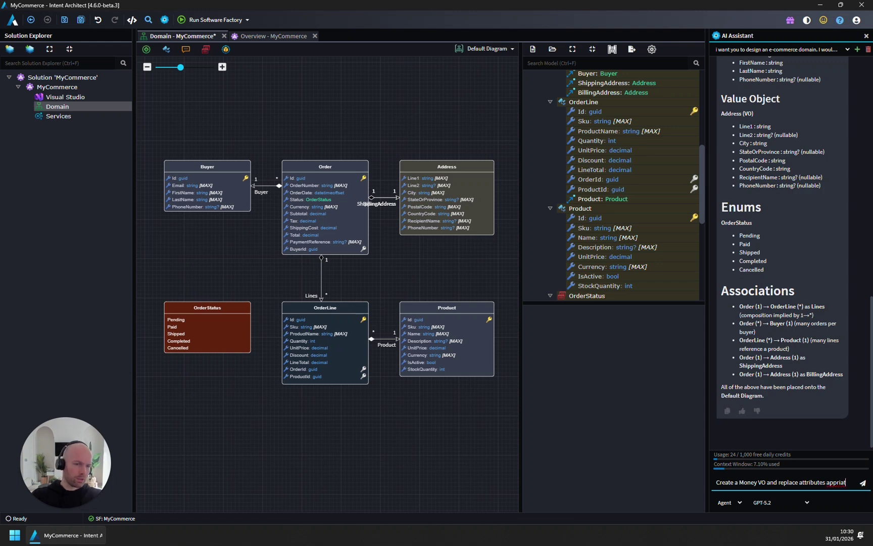
key(BackSpace)
key(BackSpace)
key(BackSpace)
text(o)
text(priately)
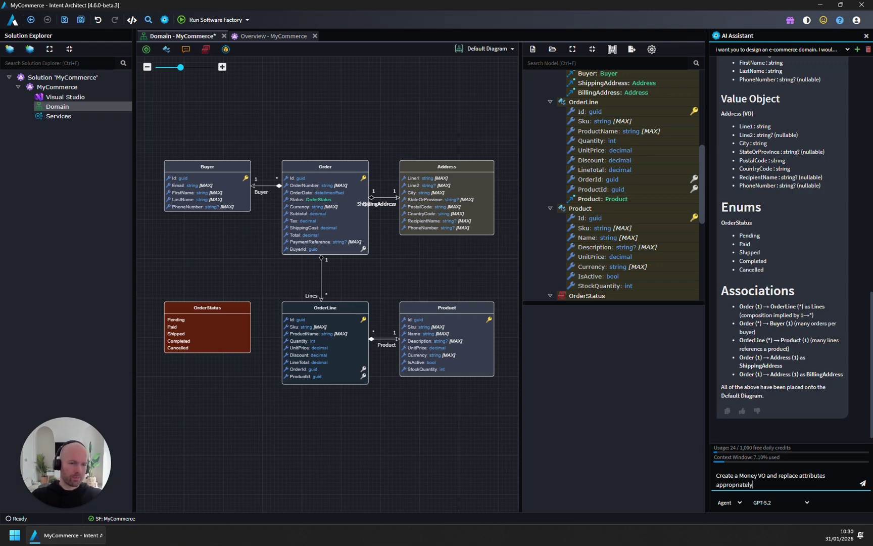
key(Return)
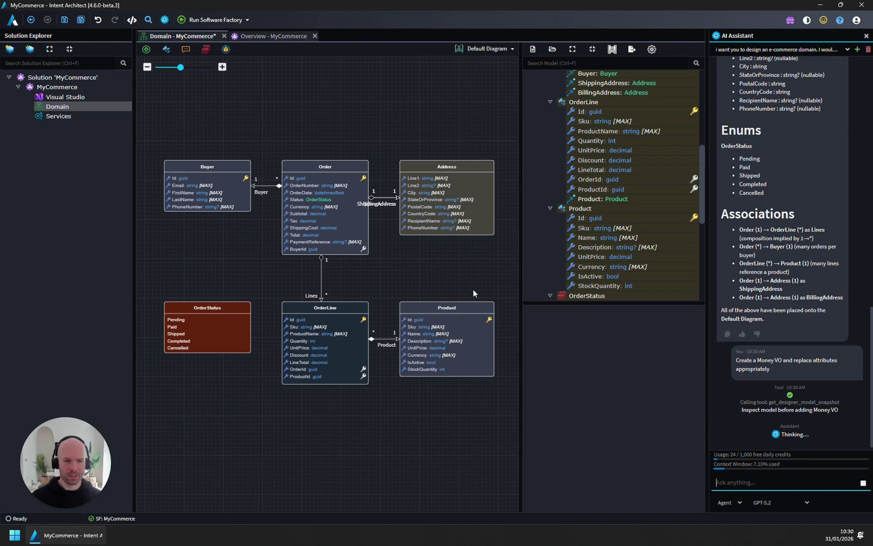
click(394, 266)
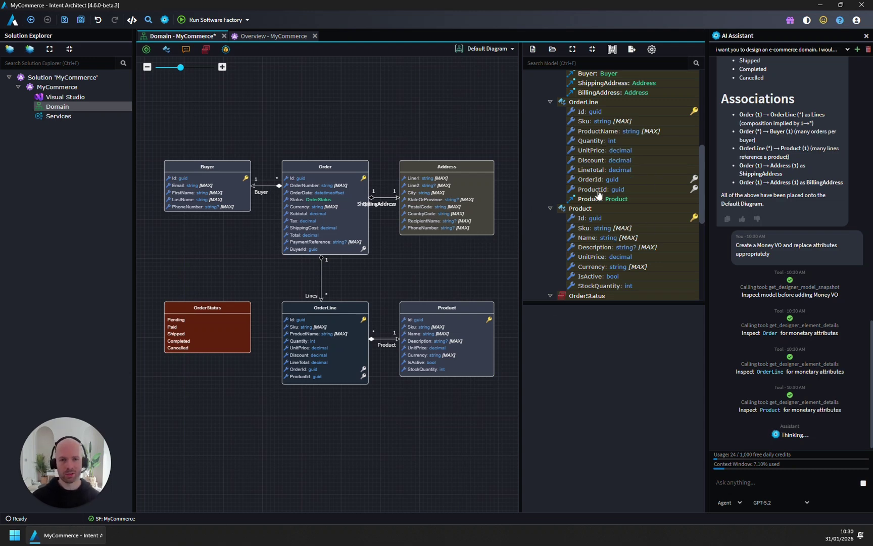
scroll(656, 177, up, 6)
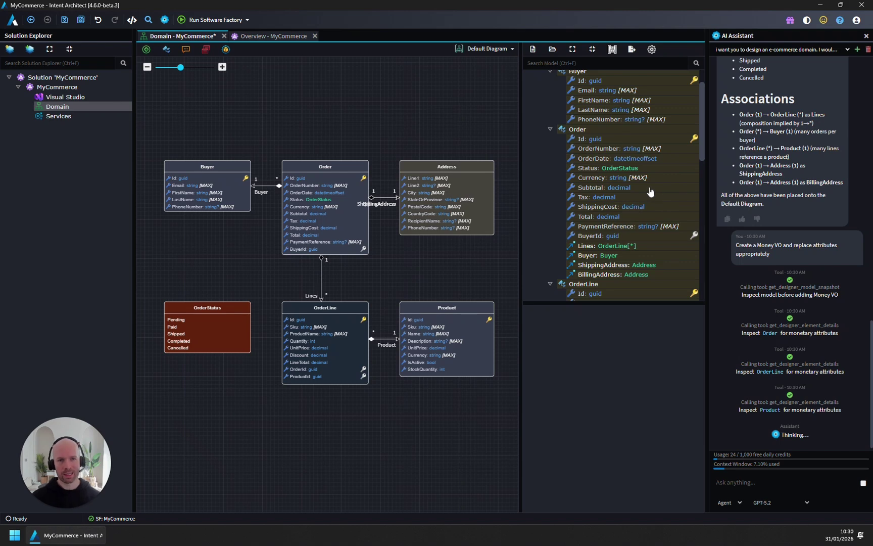
scroll(651, 192, down, 5)
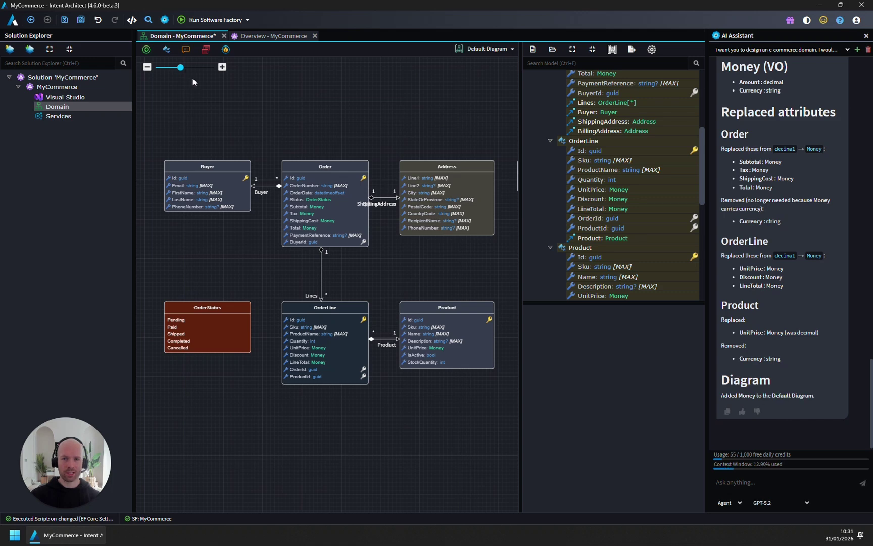
- Save the Domain model and open the code changes the Software Factory has staged for MyCommerce
click(61, 23)
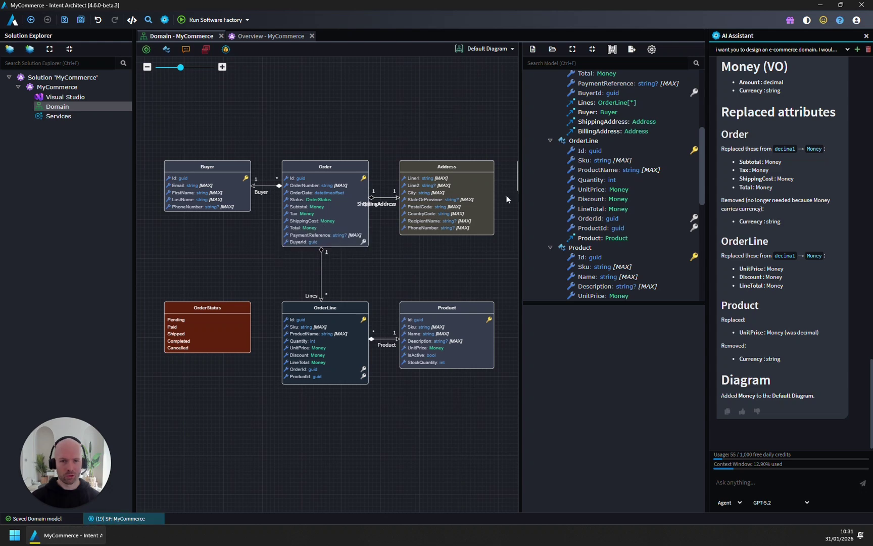
scroll(651, 185, down, 5)
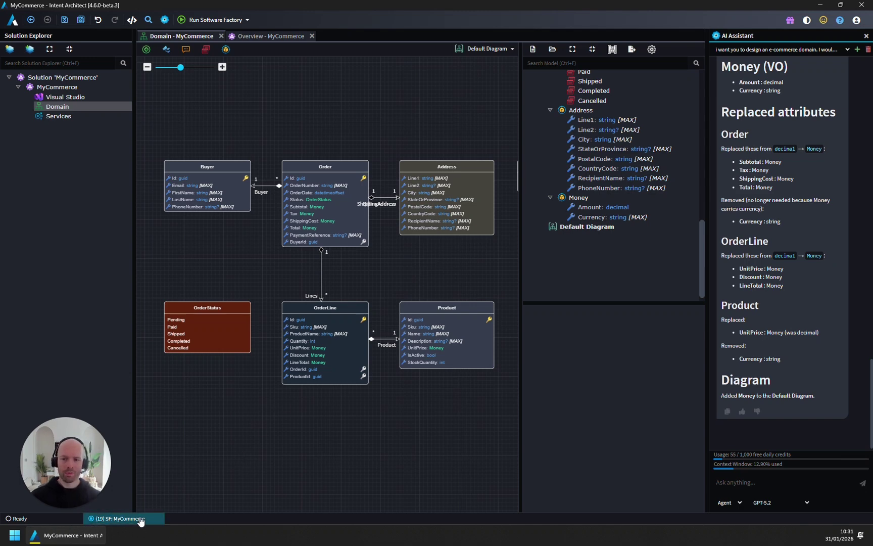
click(119, 518)
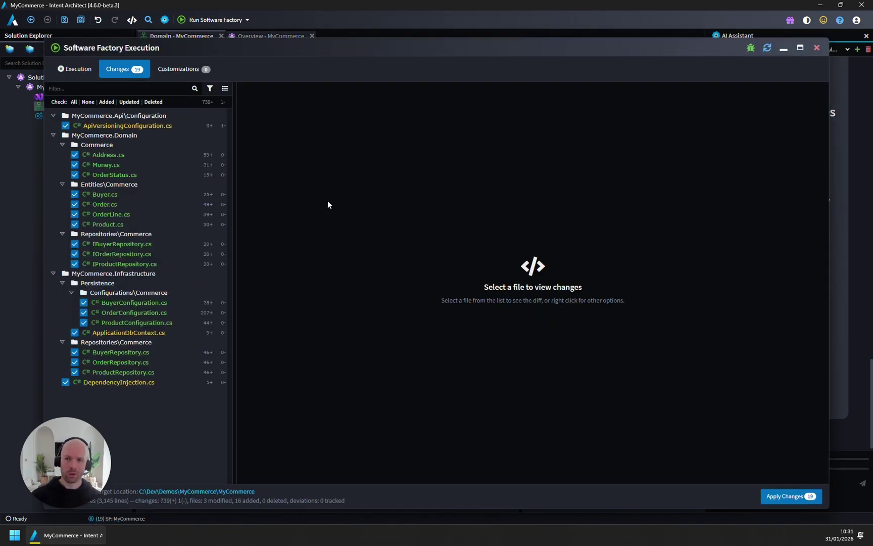
- Look through the diffs of the staged files, from ApiVersioningConfiguration.cs through the domain classes and repository interfaces to ProductConfiguration.cs
click(127, 126)
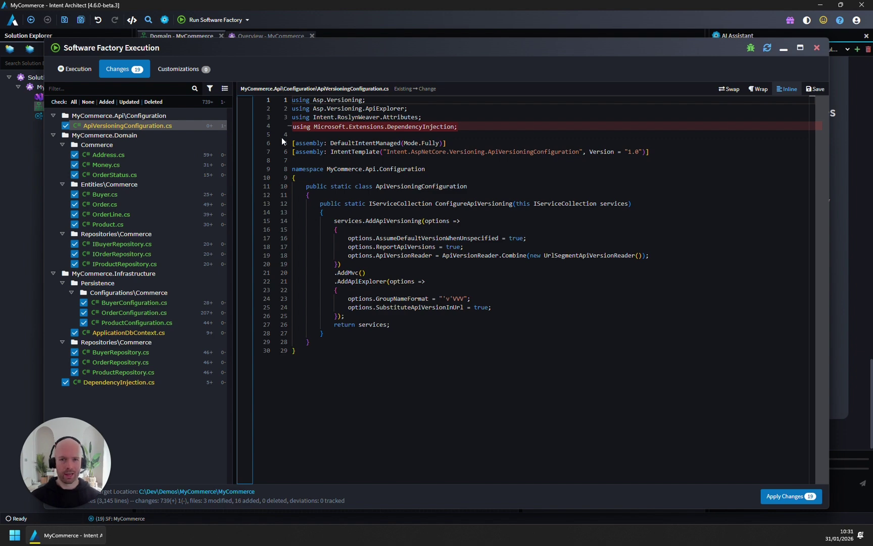
key(Down)
key(Down)
key(Down)
key(Down)
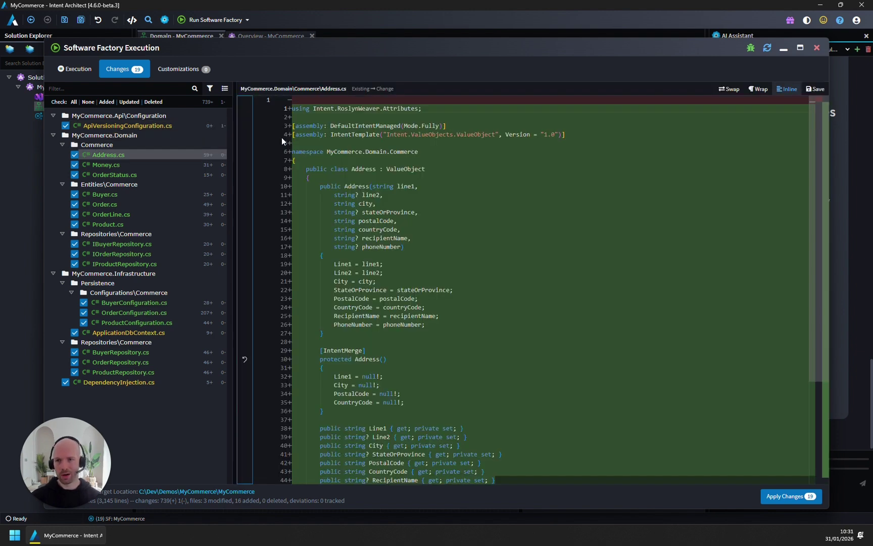
key(Down)
key(Down)
key(Down)
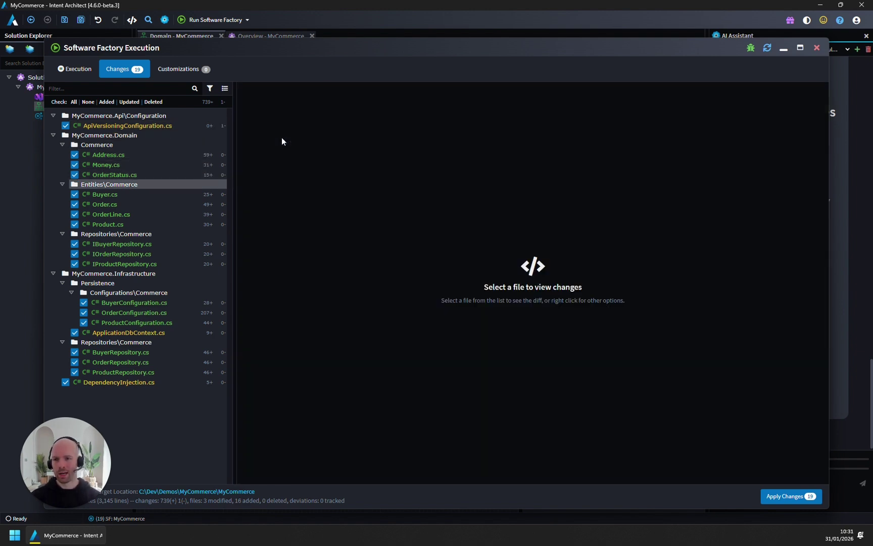
key(Down)
key(Down)
key(Down)
key(Down)
key(Down)
key(Down)
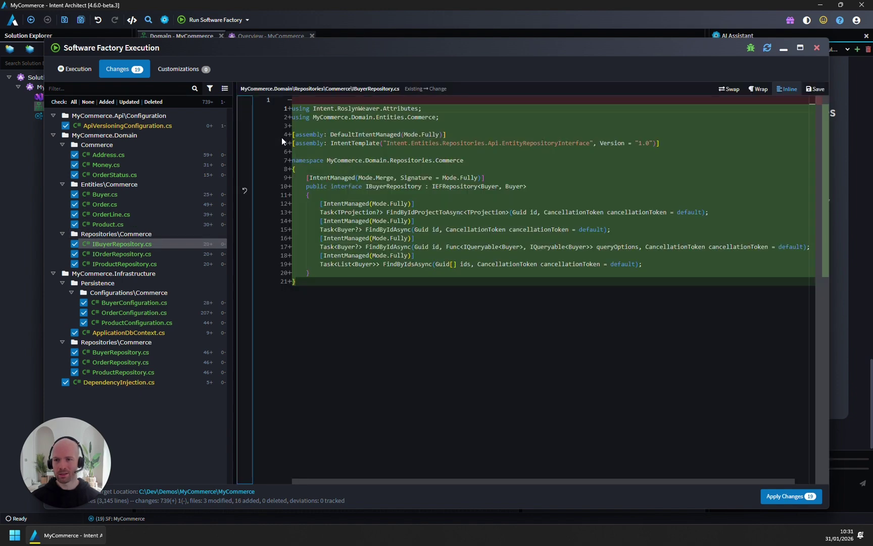
key(Down)
key(Down)
key(Down)
key(Down)
key(Down)
key(Down)
key(Down)
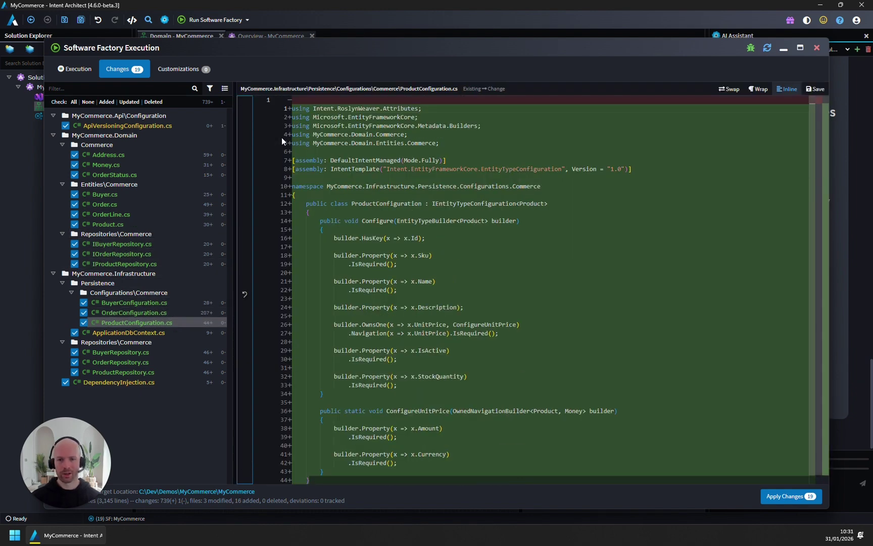
key(Up)
key(Up)
key(Up)
key(Up)
key(Up)
key(Up)
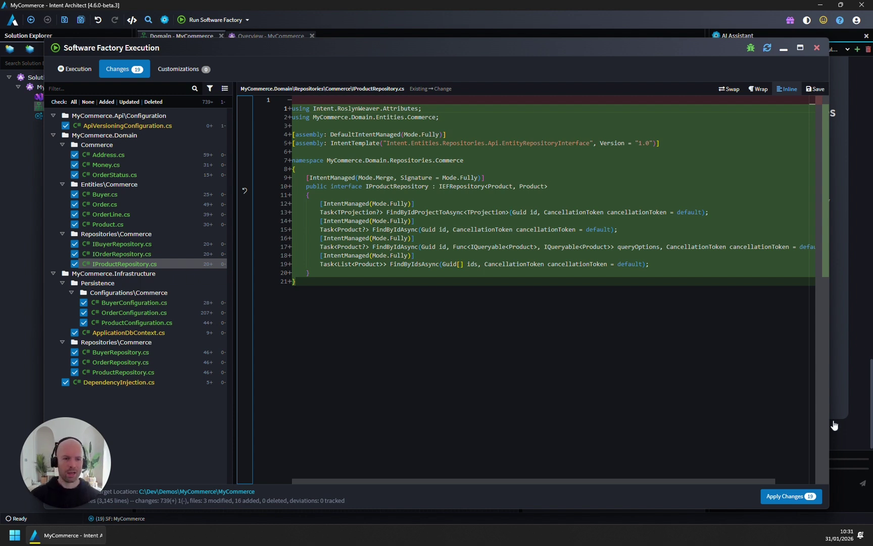
- Apply all staged code changes and minimize the Software Factory Execution window to return to the Domain designer
click(792, 496)
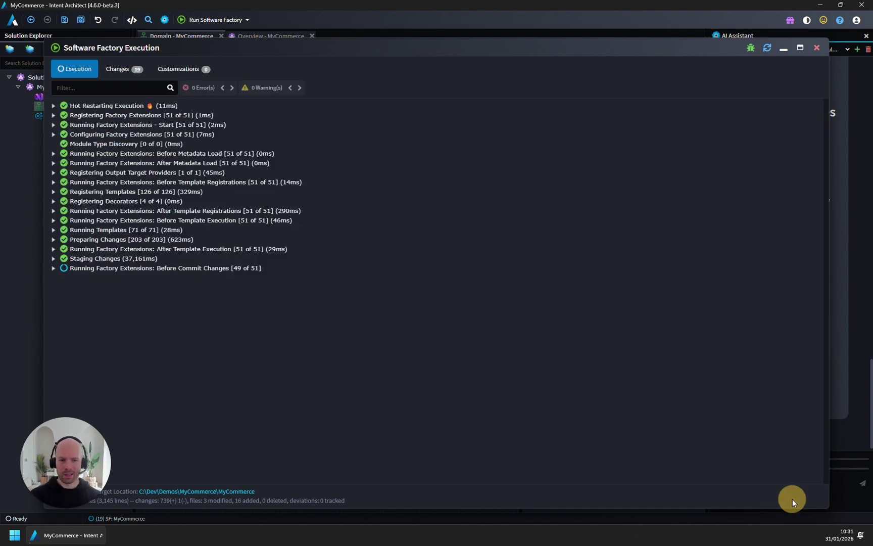
click(784, 49)
click(449, 261)
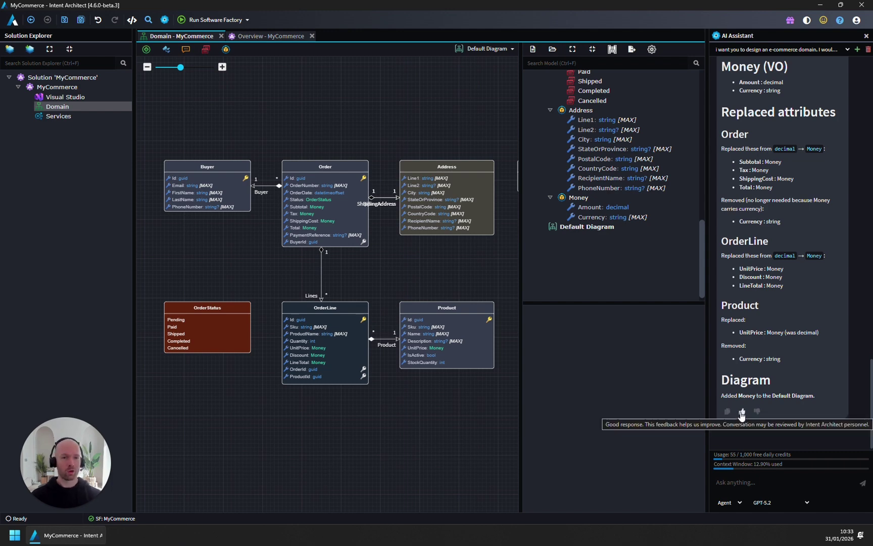
- Read back through the AI Assistant's tool calls and its summary of the Money VO and replaced attributes
scroll(741, 414, up, 10)
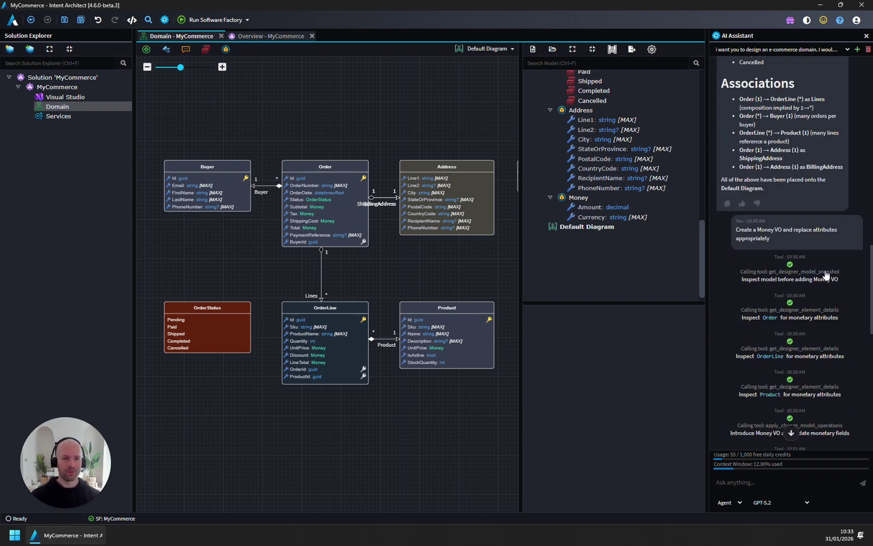
scroll(788, 225, down, 5)
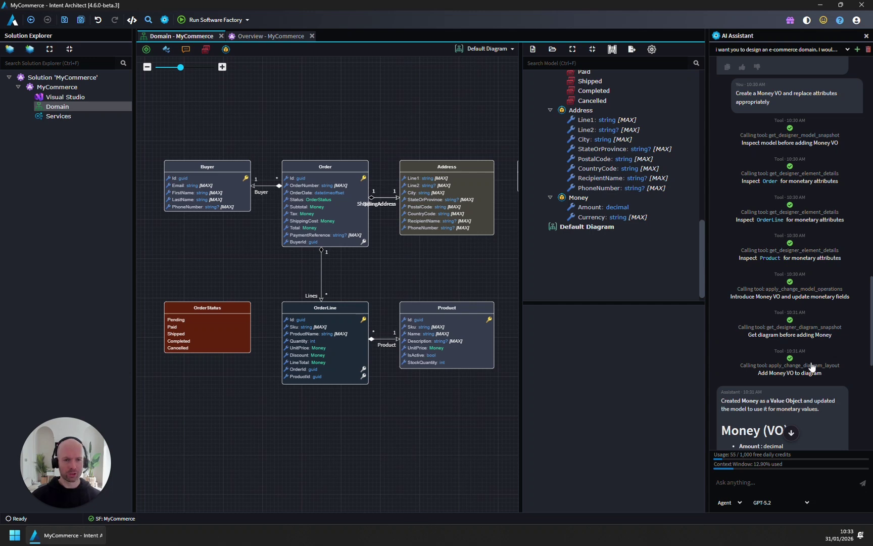
scroll(810, 337, down, 8)
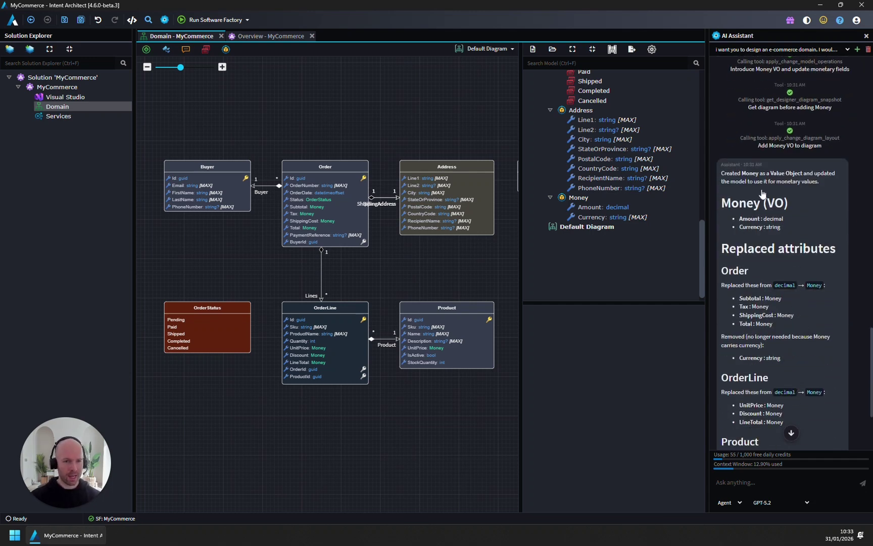
scroll(781, 208, down, 4)
scroll(781, 208, down, 1)
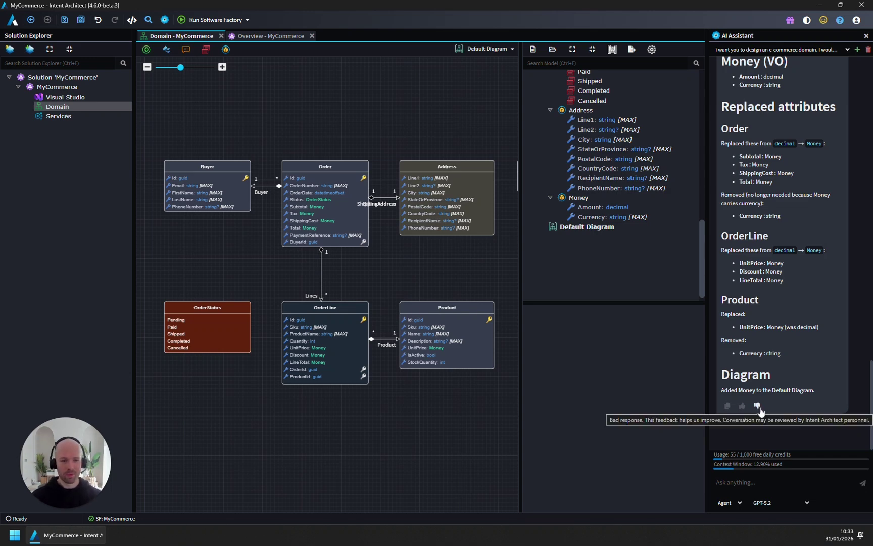
click(726, 481)
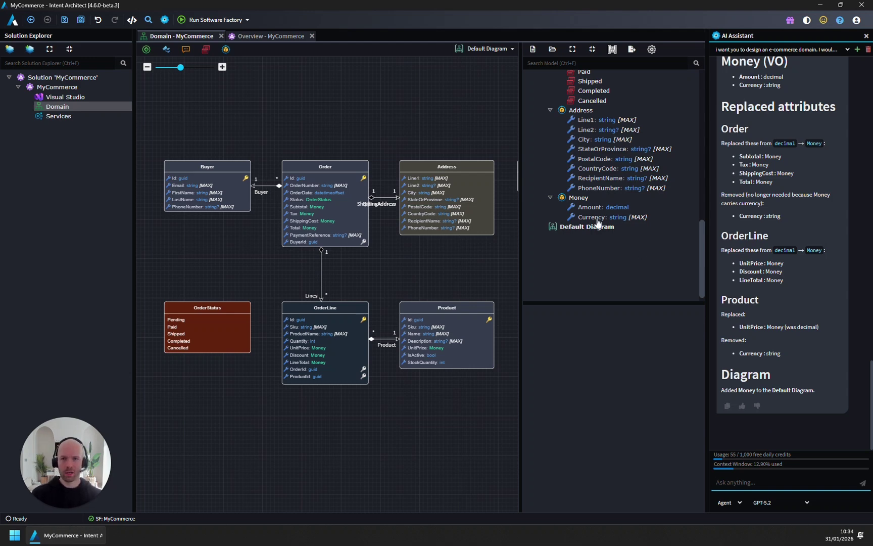
- Open the Buyer class's entity file, MyCommerce.Domain\Entities\Commerce\Buyer.cs, from the diagram in Visual Studio
click(352, 142)
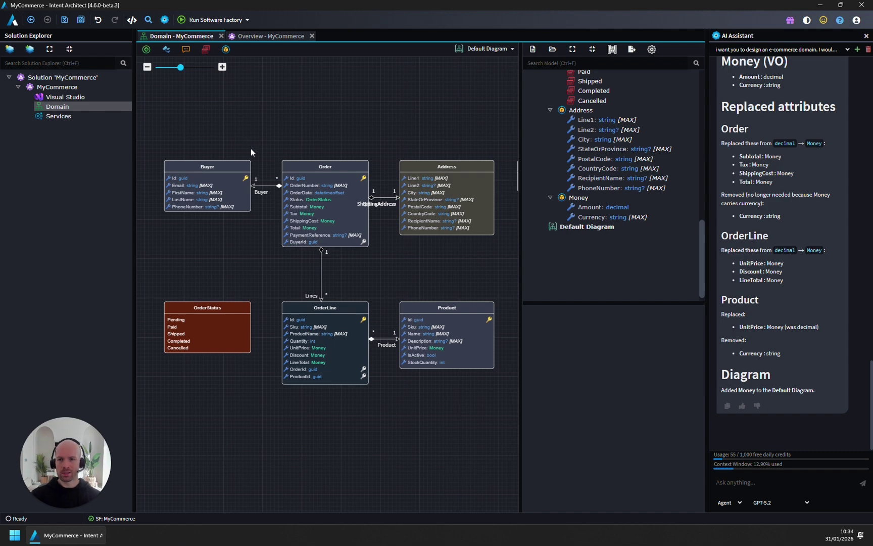
right_click(218, 166)
mouse_move(283, 360)
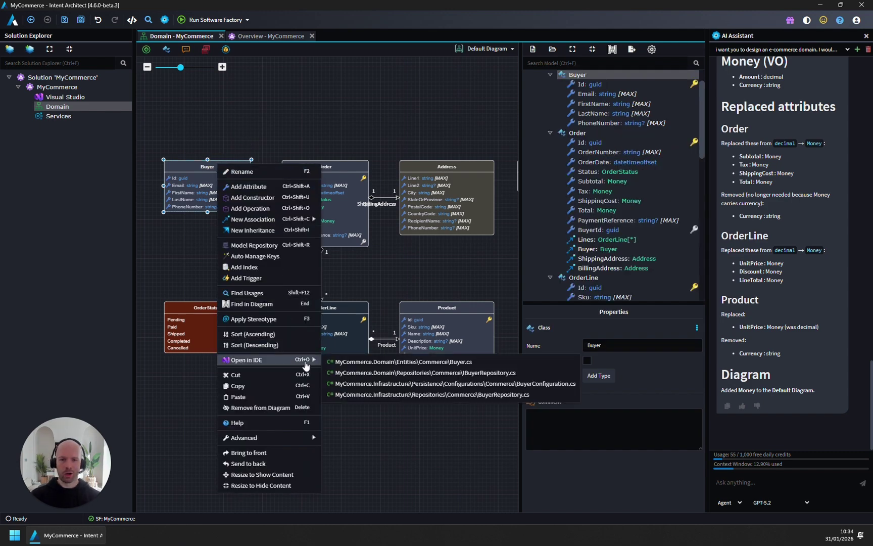
click(390, 362)
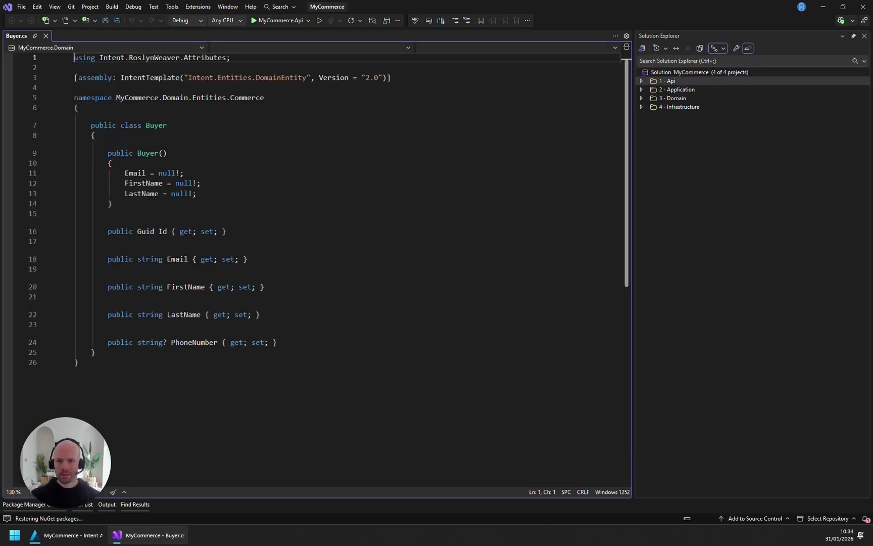
- Add the property "public bool IsActive { get; set; }" below PhoneNumber in the Buyer class and save Buyer.cs
click(298, 343)
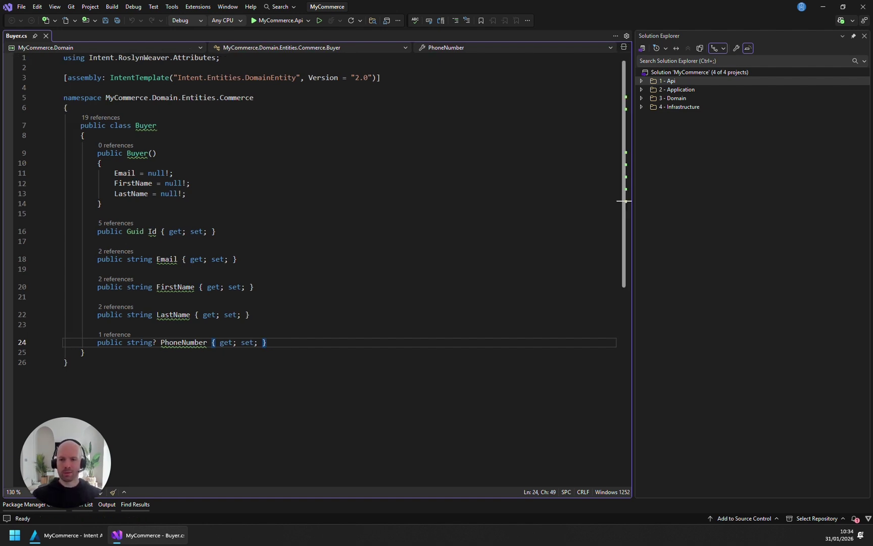
key(Return)
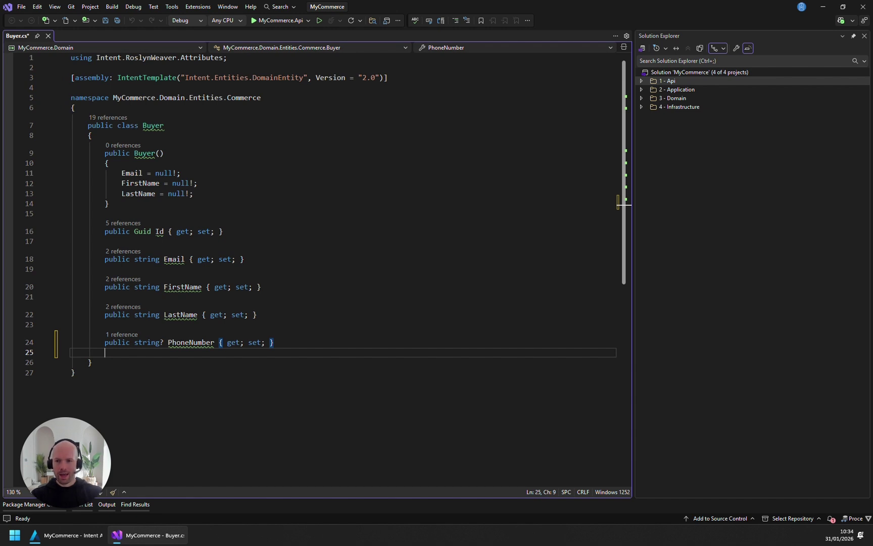
key(Return)
text(public bool )
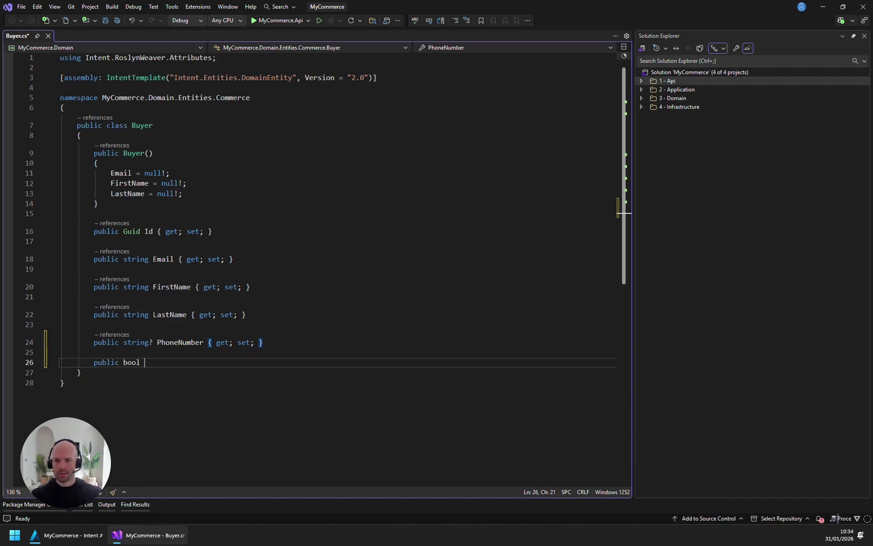
text(IsActive)
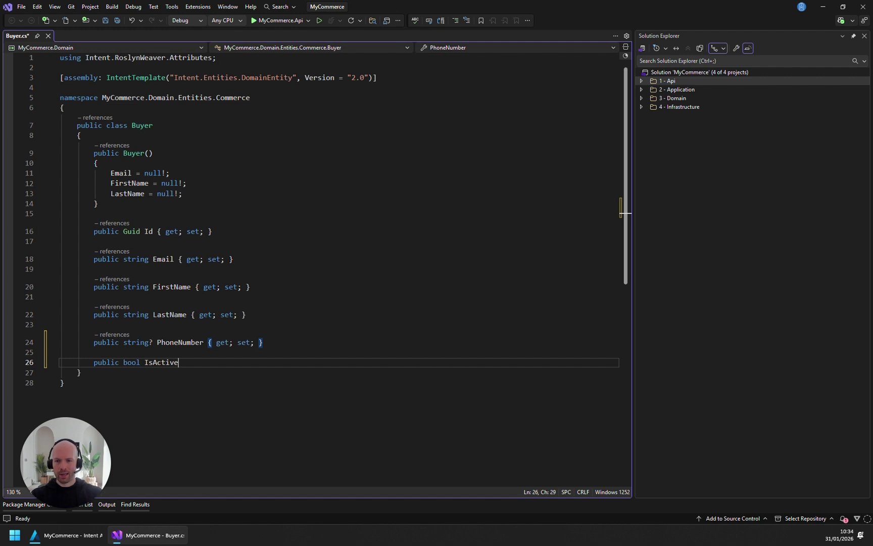
text( { get; set)
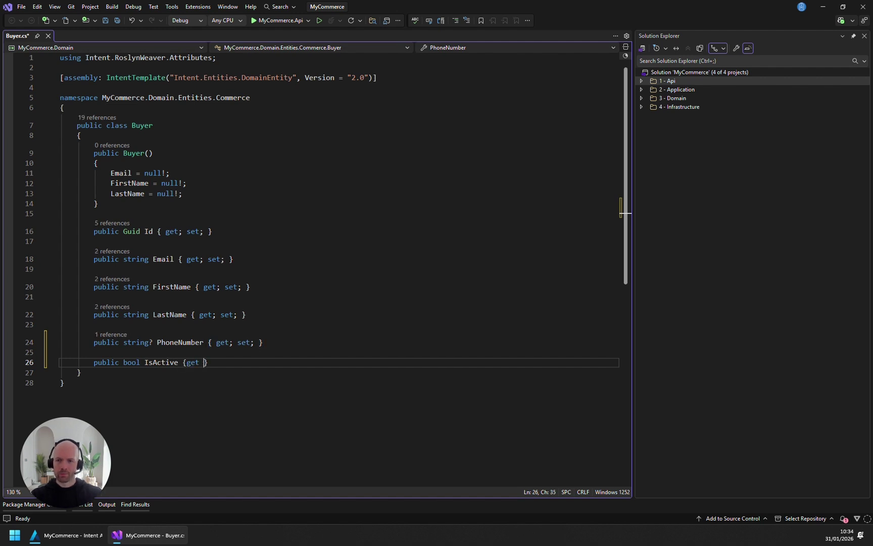
text(;)
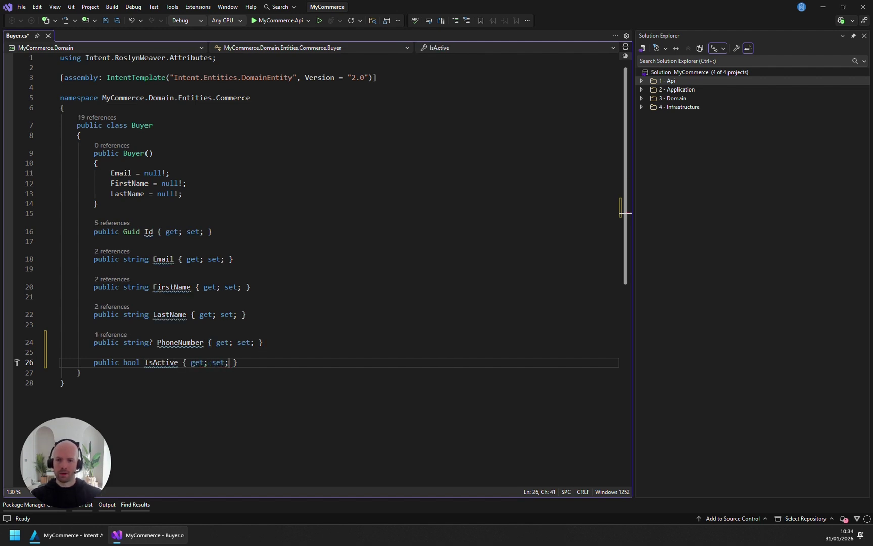
click(292, 361)
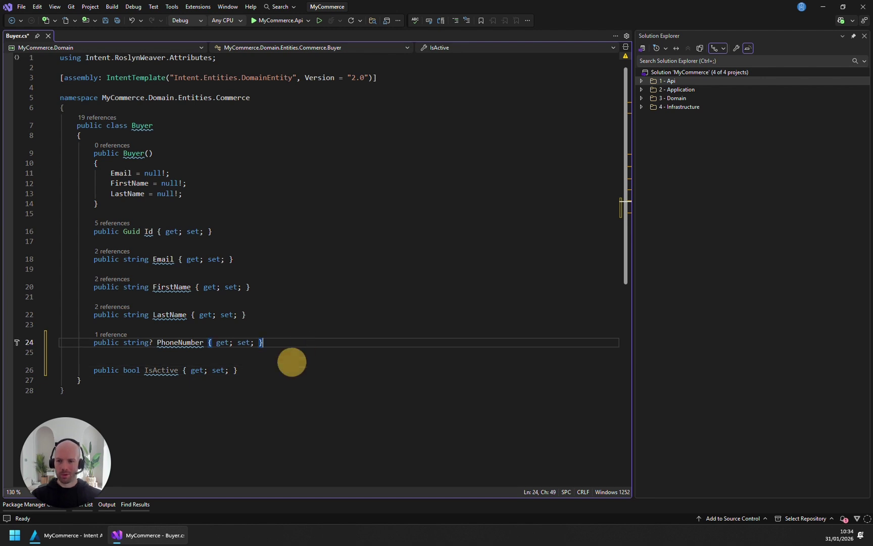
click(265, 371)
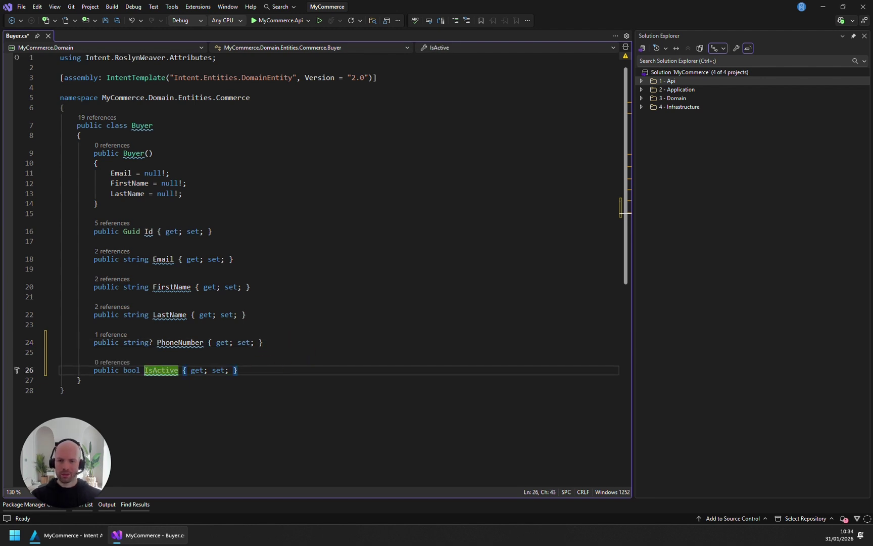
key(ctrl+s)
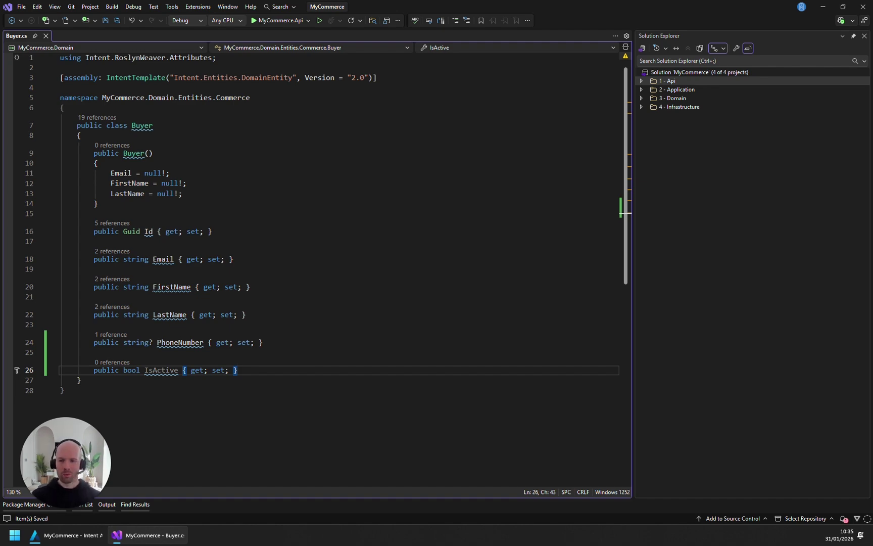
- Switch back to Intent Architect and examine the pending Buyer.cs change in the Software Factory
click(72, 528)
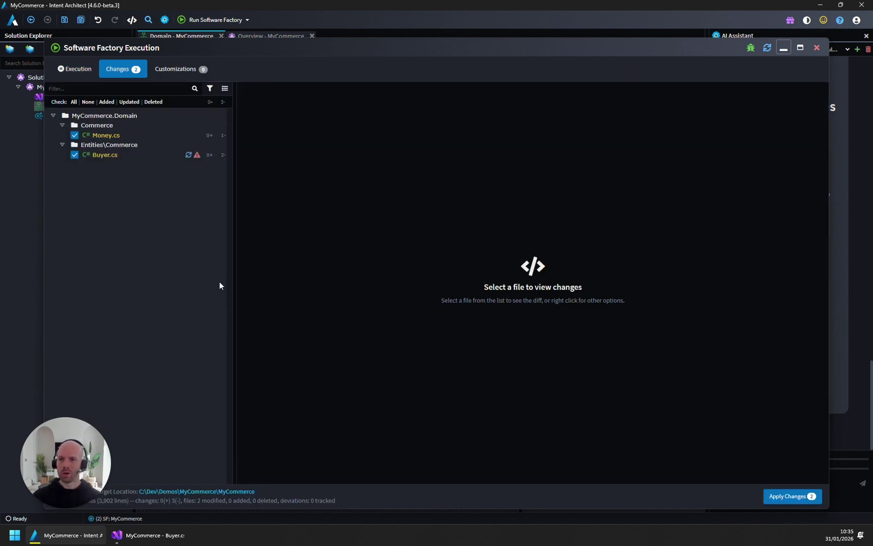
click(103, 156)
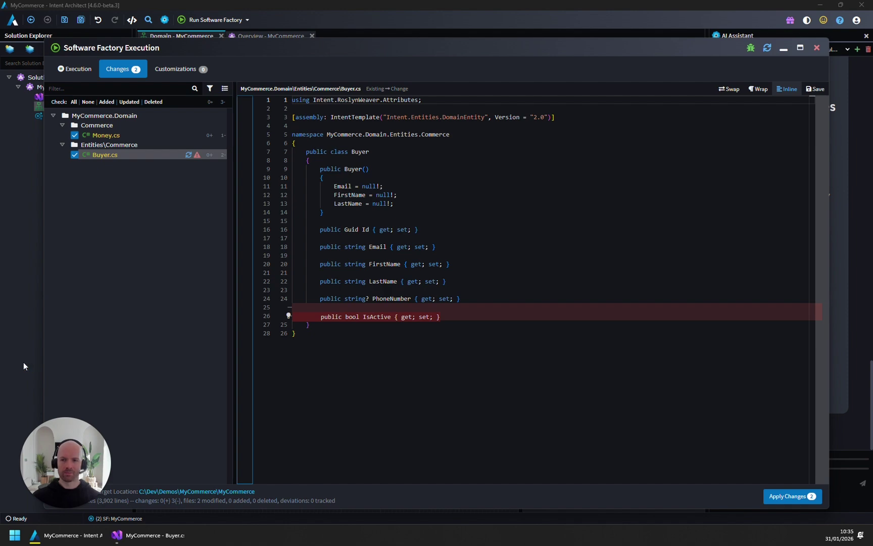
click(784, 50)
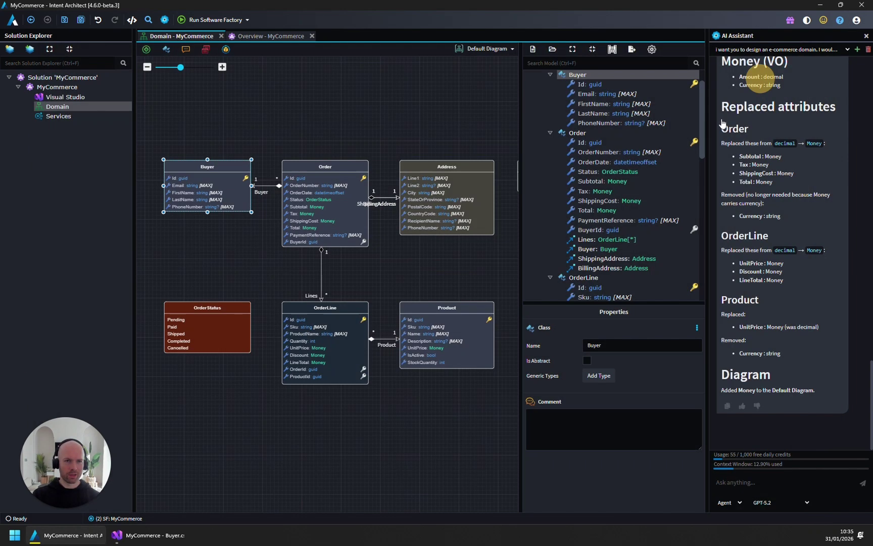
right_click(201, 165)
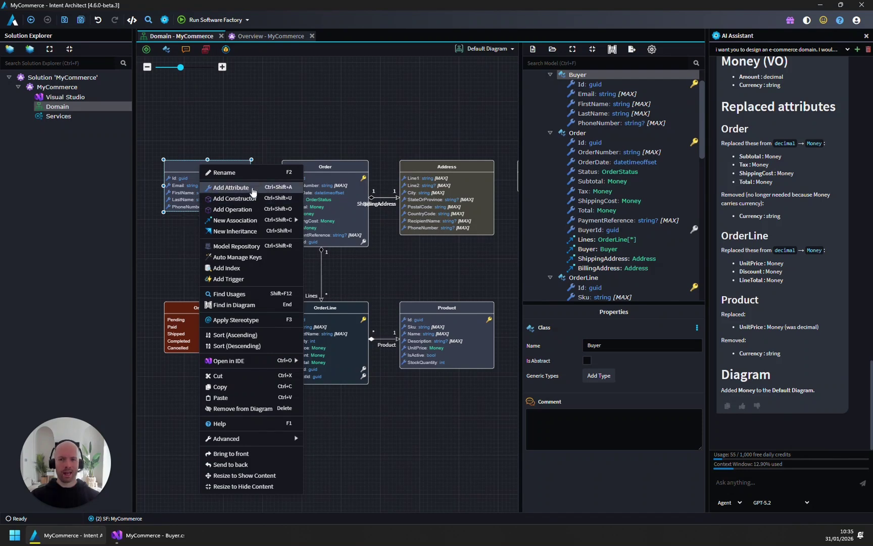
click(240, 137)
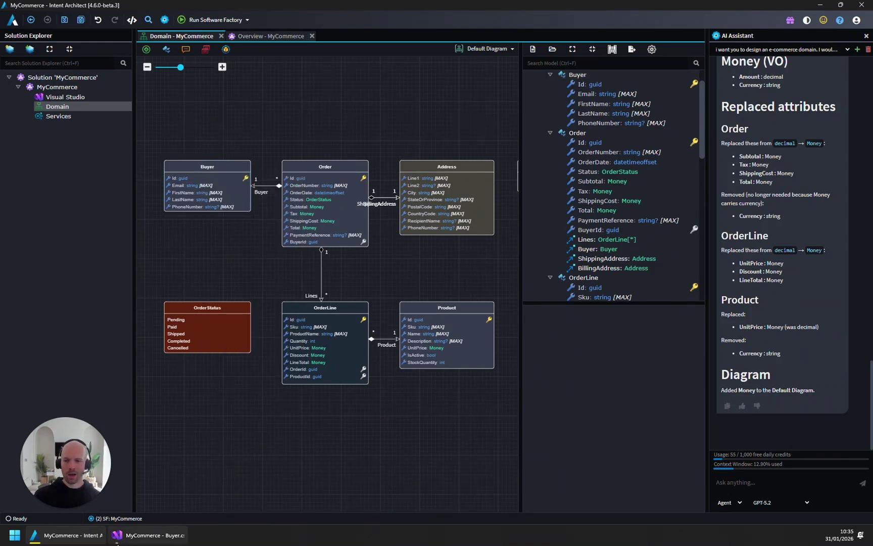
- Synchronize the manual IsActive property in the pending Buyer.cs change back to the Buyer class in the Domain design
click(116, 518)
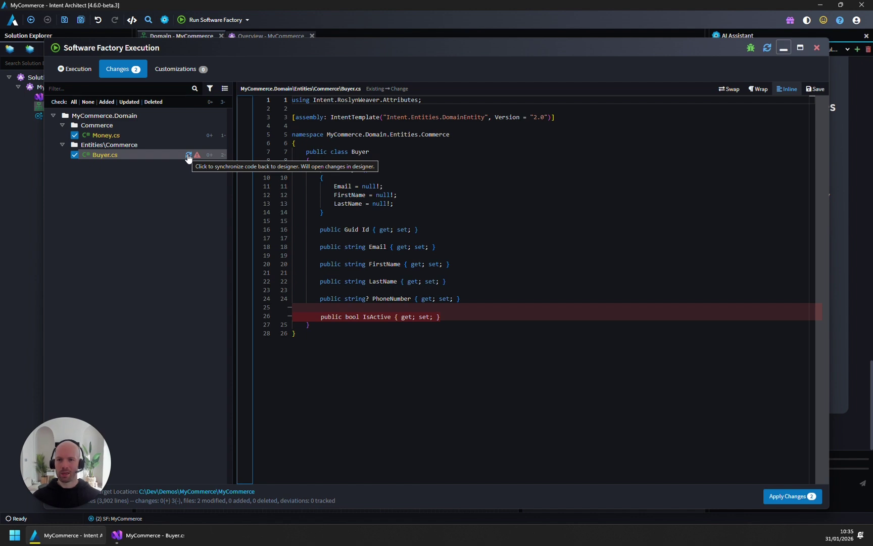
right_click(150, 155)
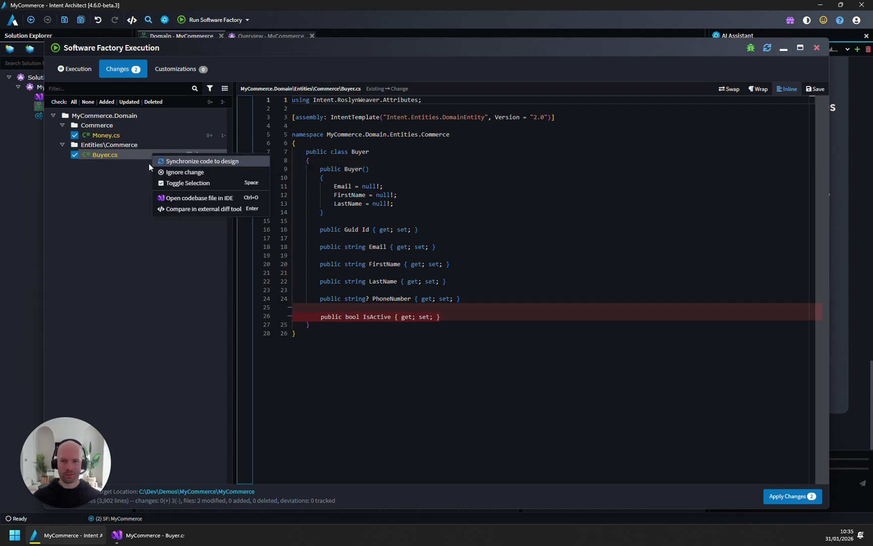
click(98, 188)
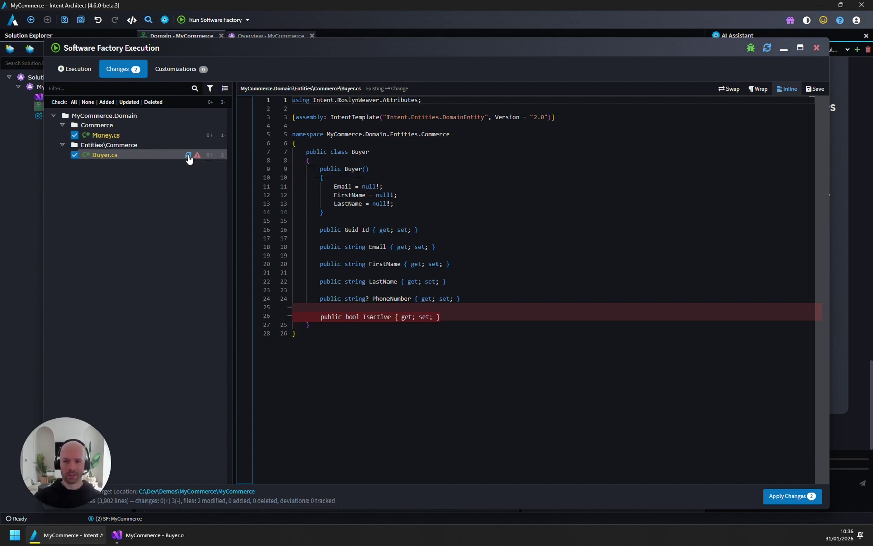
key(Escape)
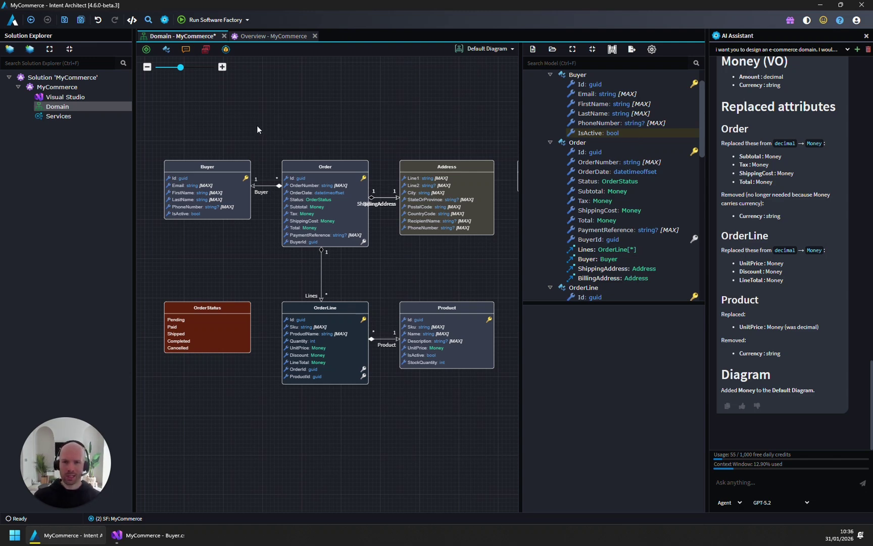
- Repeatedly undo and redo the addition of the IsActive attribute to the Buyer class, ending with a redo
key(ctrl+z)
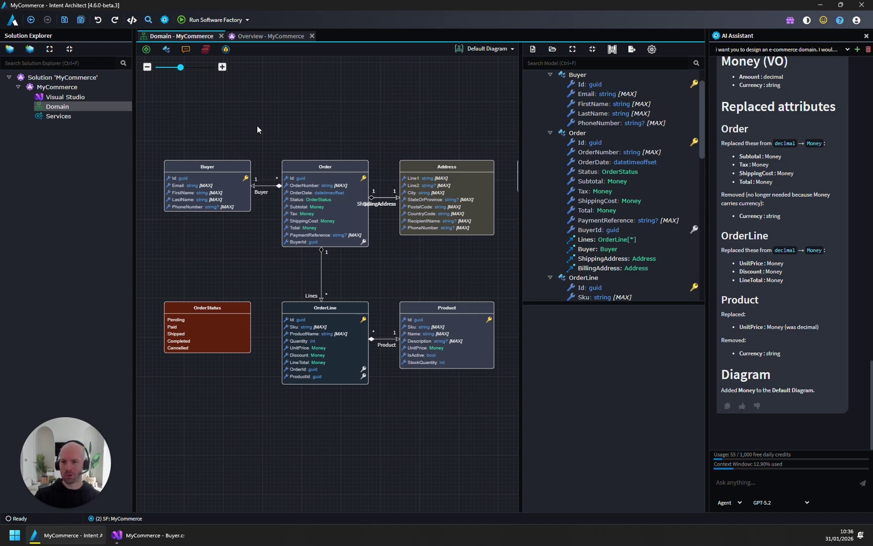
key(ctrl+y)
key(ctrl+z)
key(ctrl+y)
key(ctrl+z)
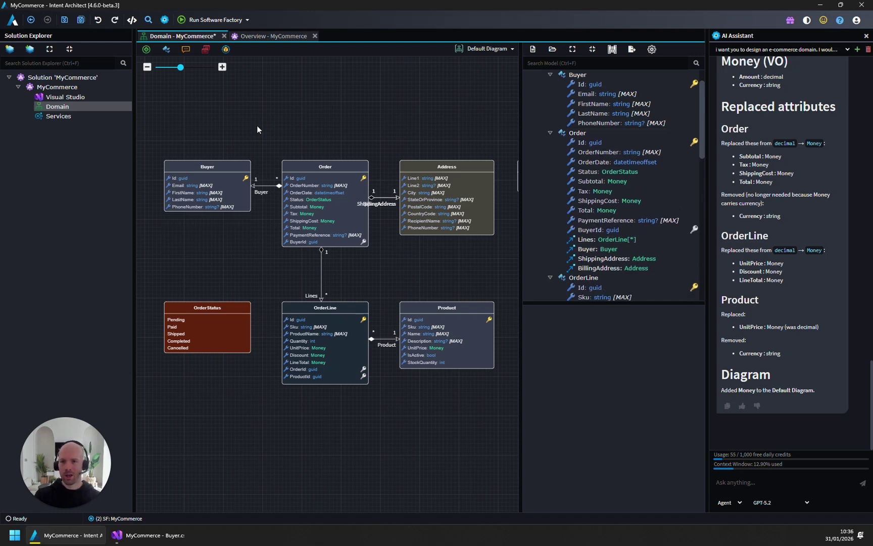
key(ctrl+y)
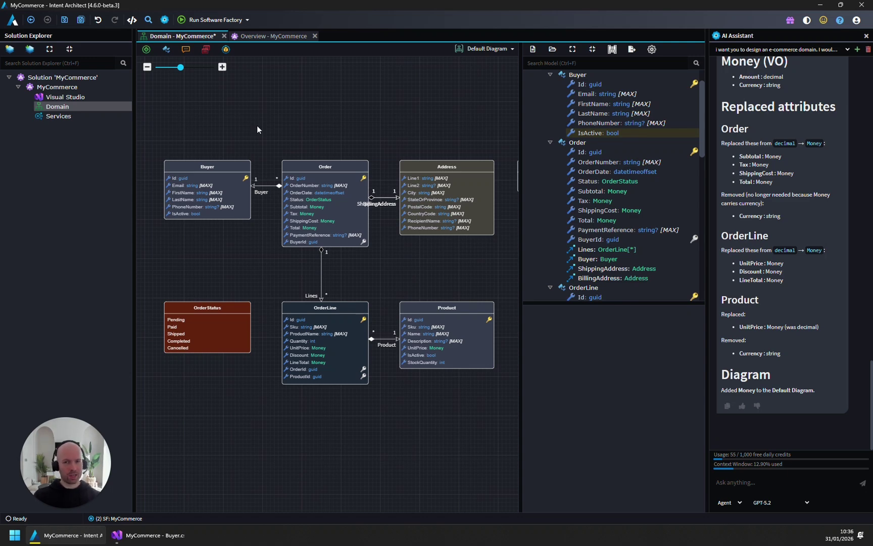
- Save the Domain model, review the pending BuyerConfiguration.cs change in the Software Factory, and close it
key(ctrl+s)
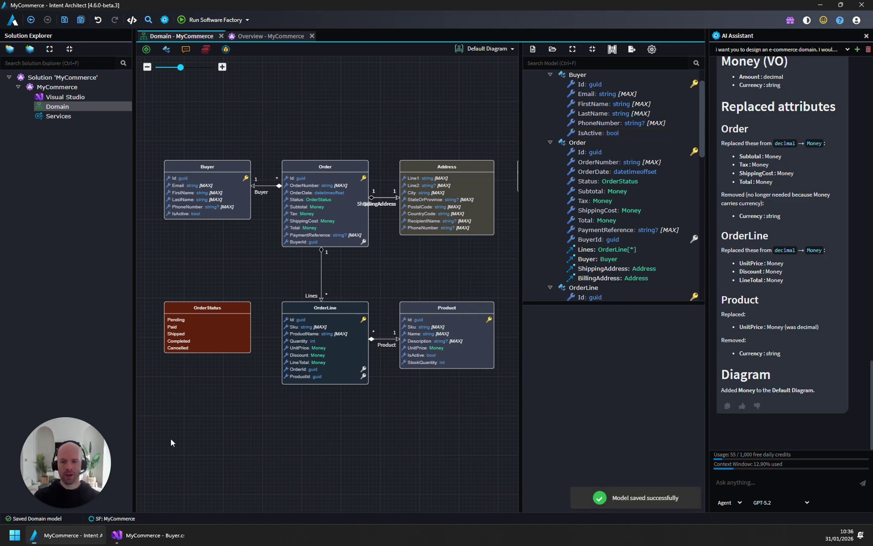
click(137, 517)
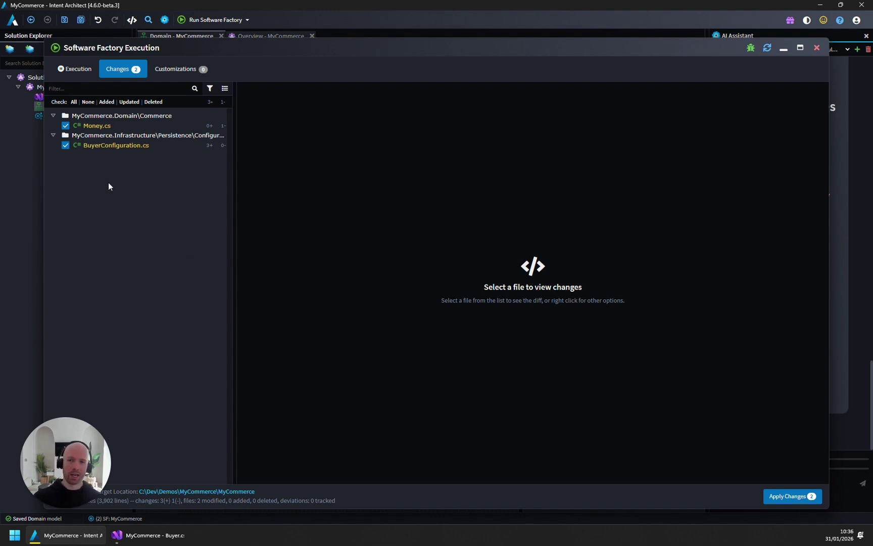
click(108, 146)
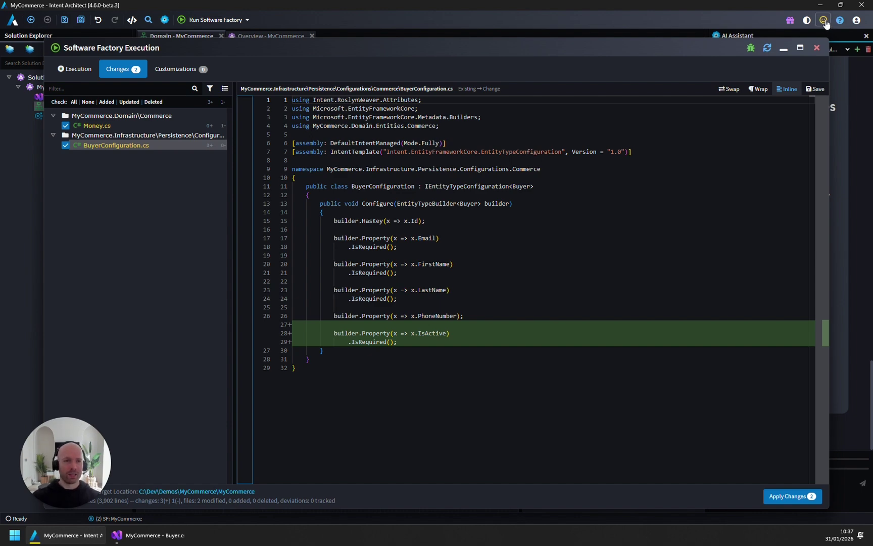
click(817, 47)
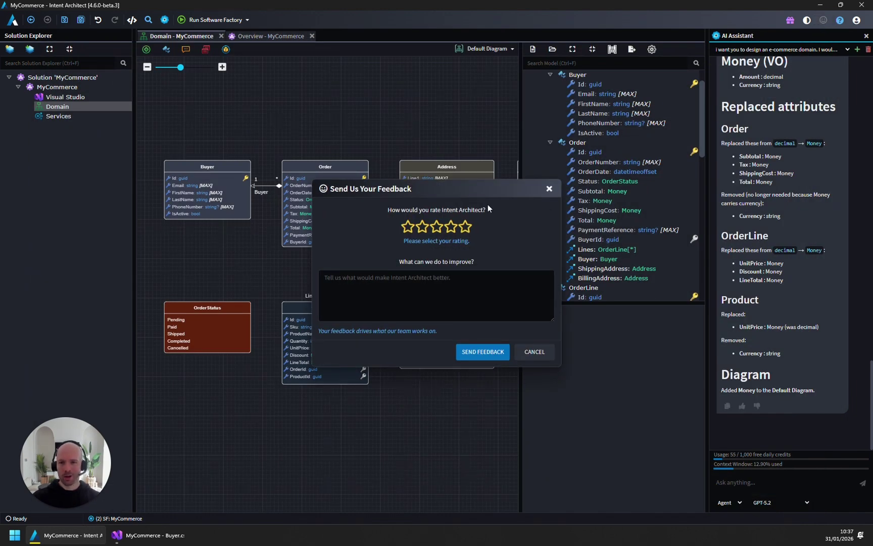